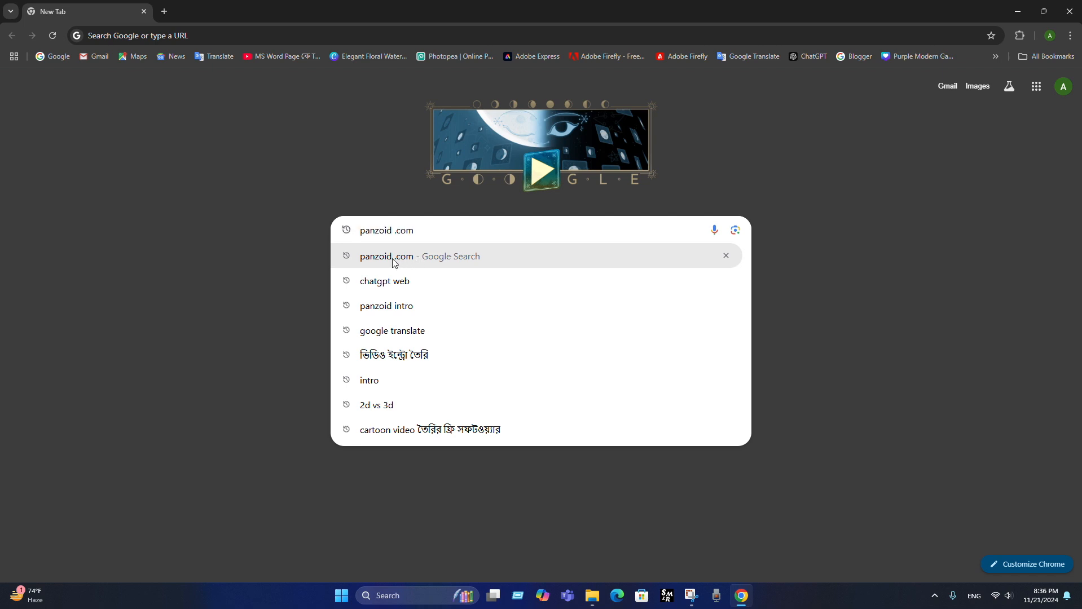
Open the Panzoid website through a Google search for panzoid .com and go to its full list of creations.
left_click(393, 260)
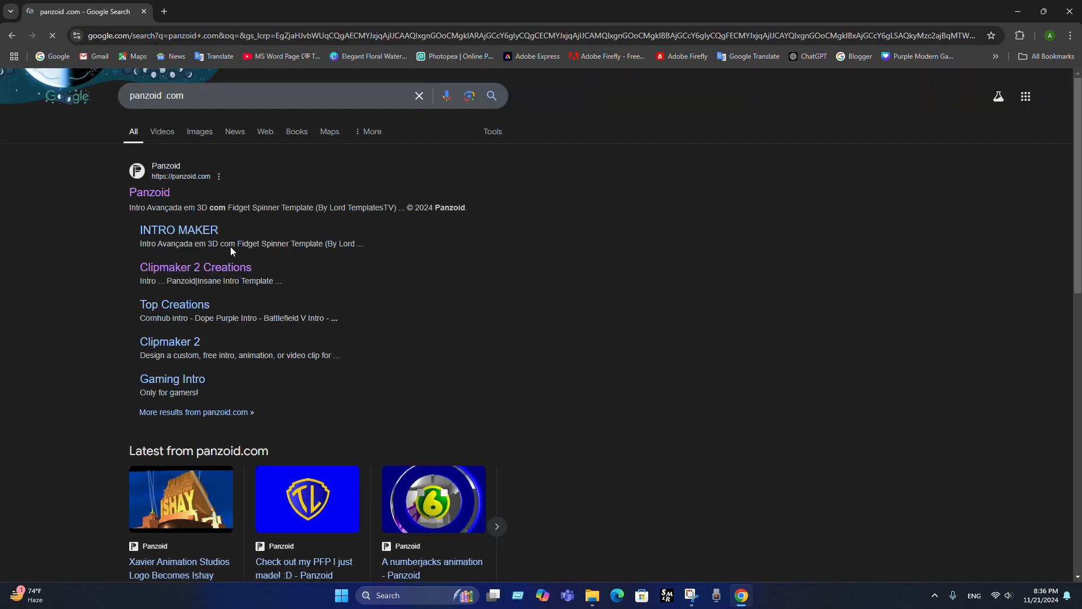
left_click(162, 195)
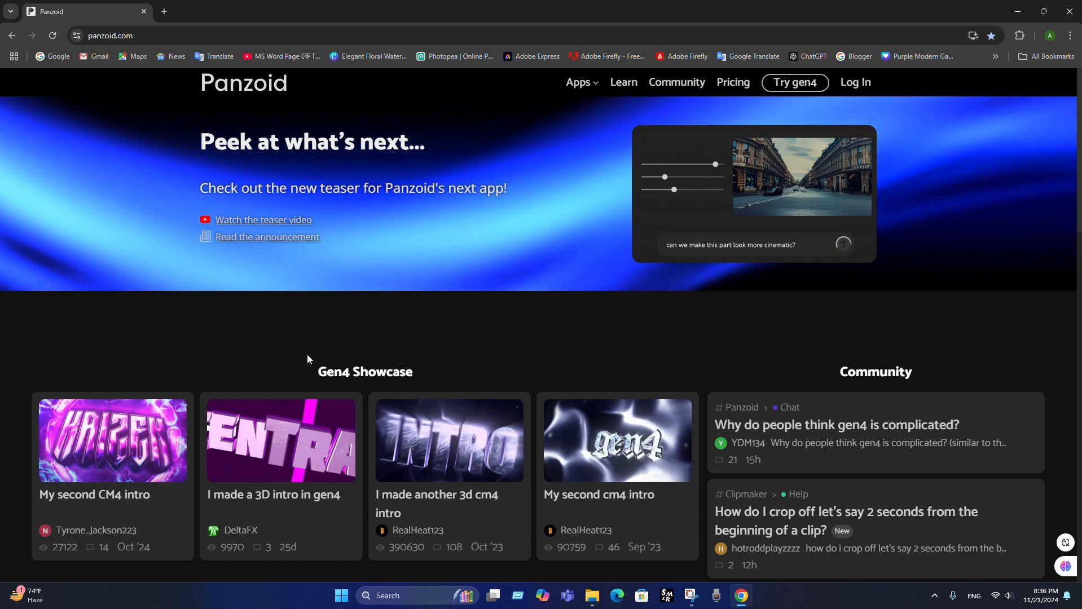
scroll(294, 354, "down", 2)
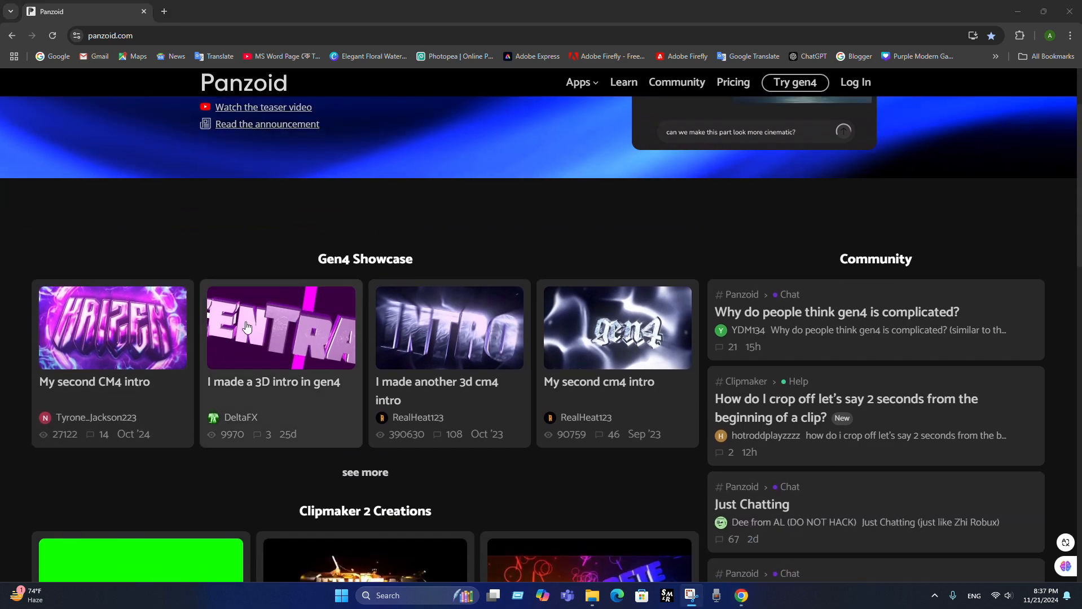
scroll(339, 421, "down", 16)
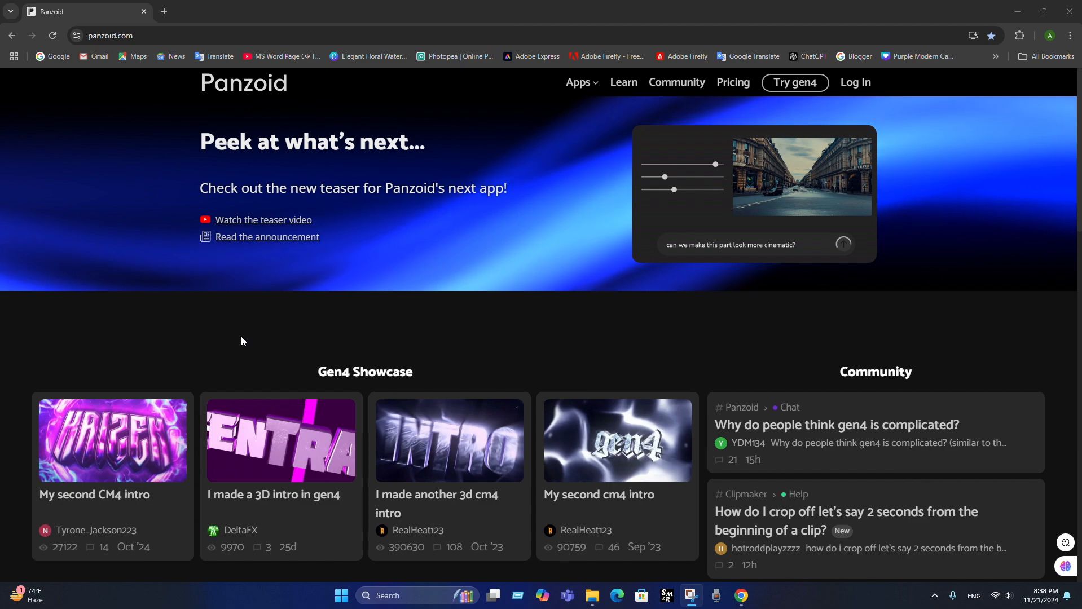
scroll(241, 341, "down", 7)
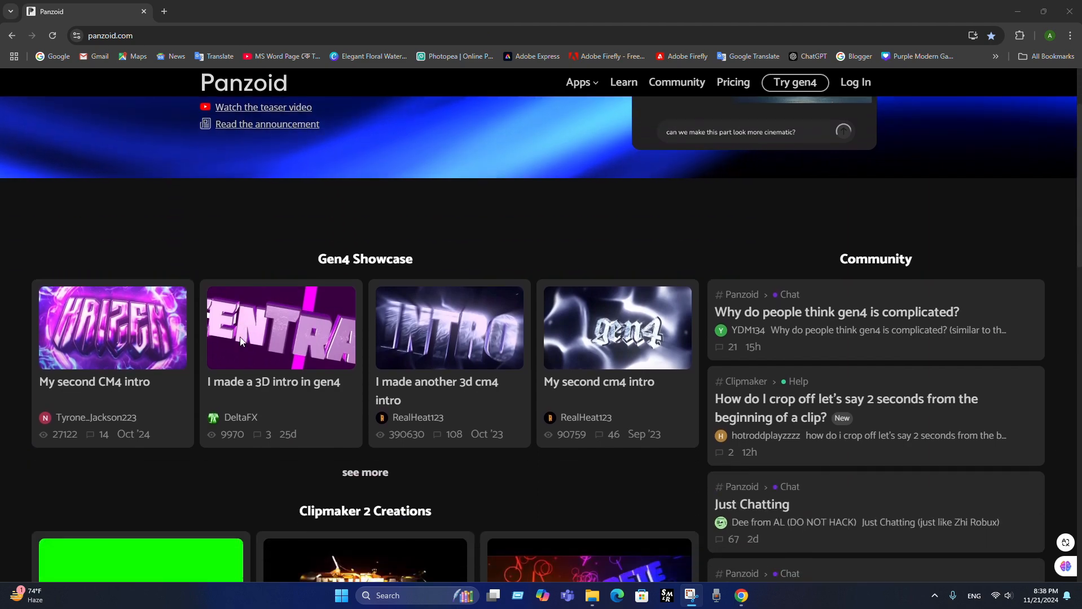
scroll(241, 342, "down", 3)
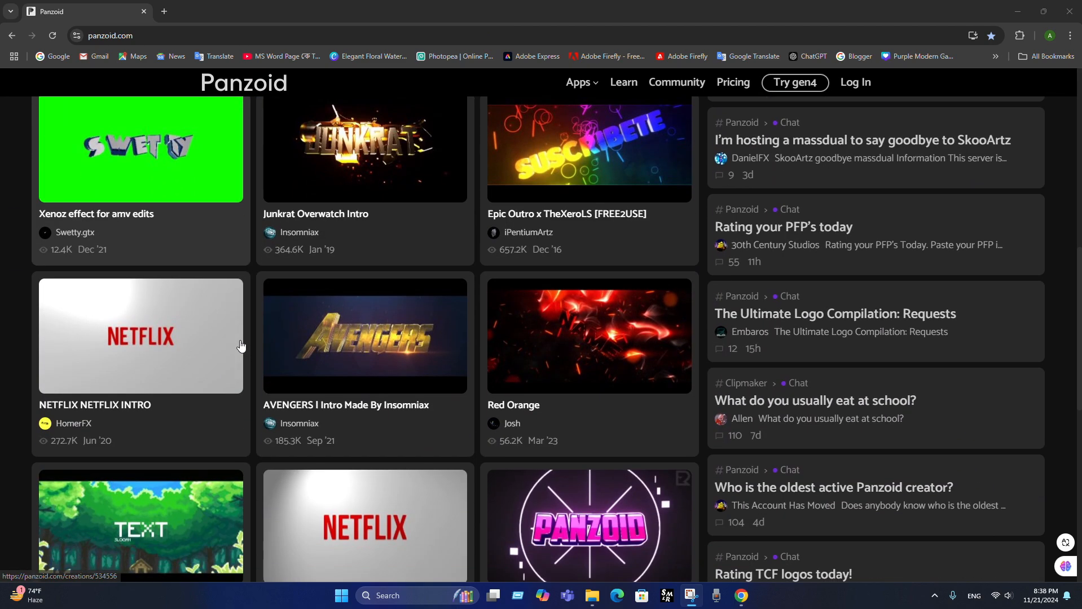
scroll(241, 344, "down", 3)
scroll(240, 346, "down", 3)
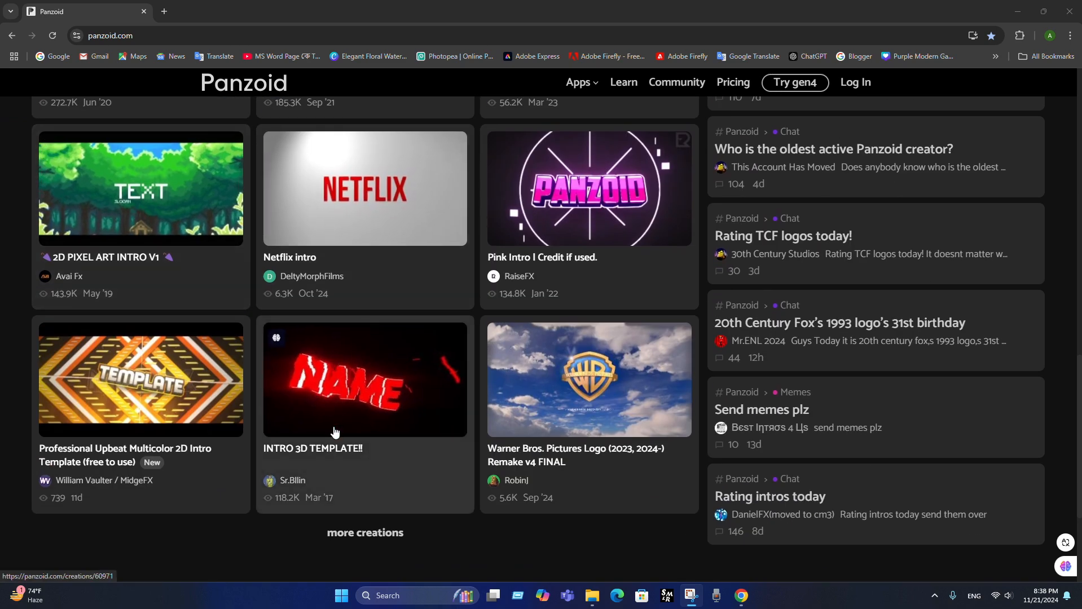
scroll(347, 517, "down", 2)
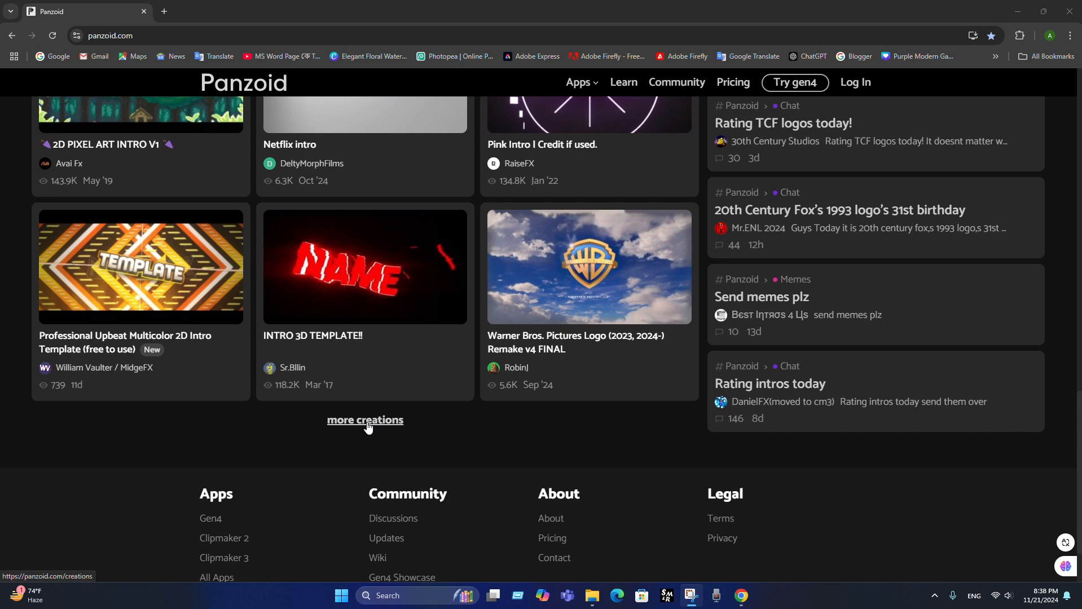
left_click(368, 422)
Browse the trending creations for an intro template and open Red-Yellow-Orange Intro in Clipmaker 2.
scroll(338, 479, "down", 3)
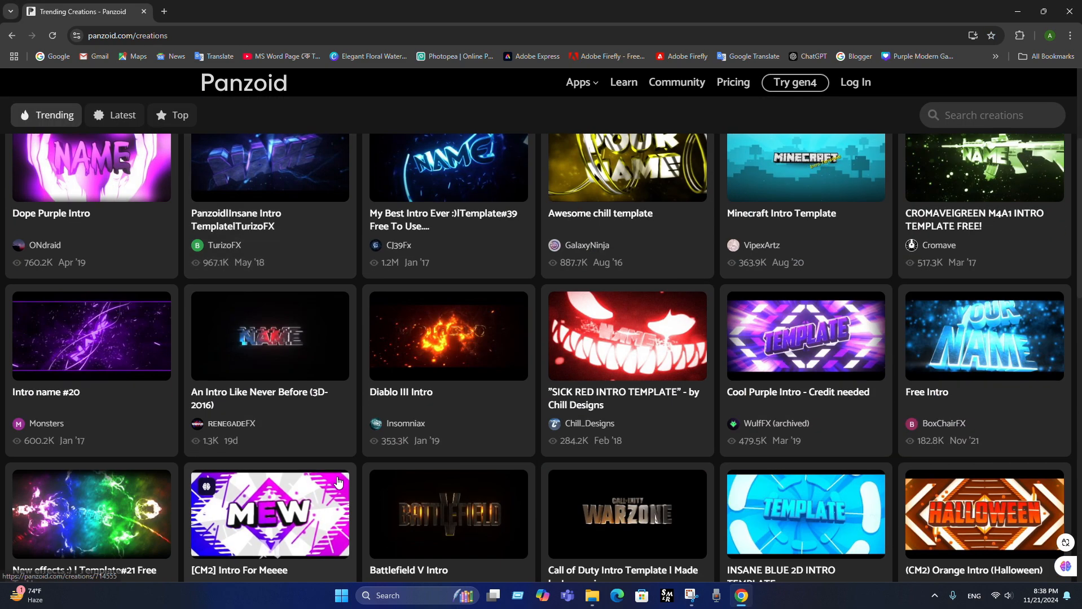
scroll(338, 481, "down", 3)
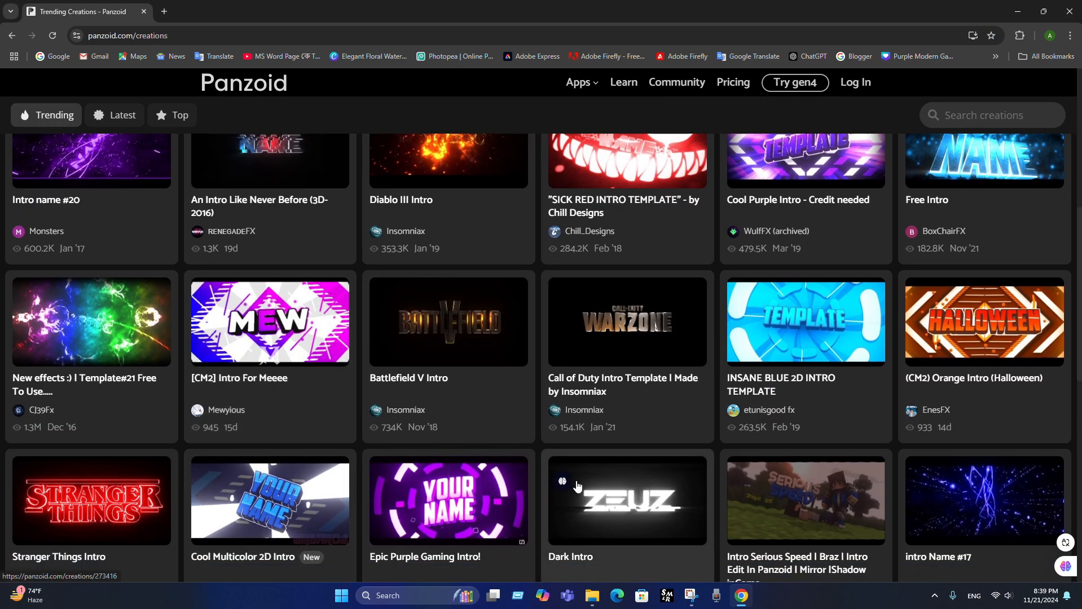
scroll(577, 485, "down", 8)
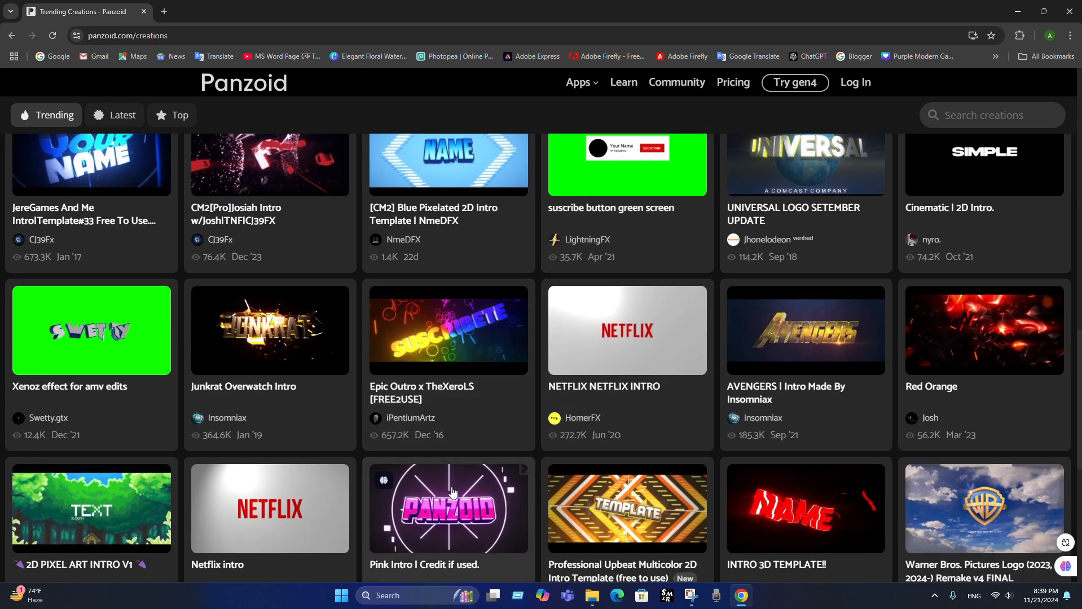
scroll(452, 492, "down", 8)
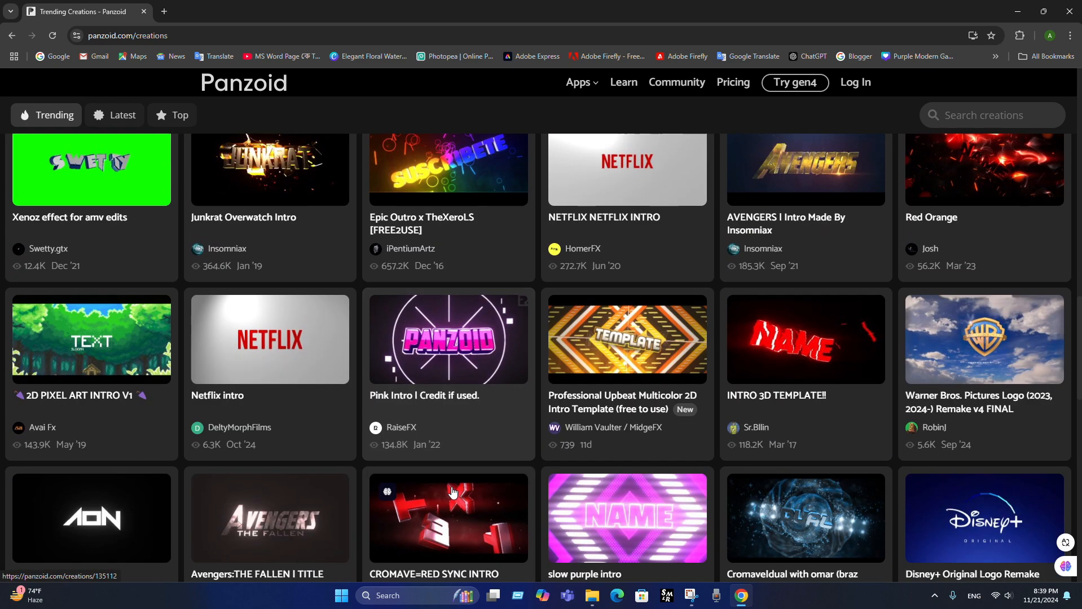
scroll(452, 492, "down", 10)
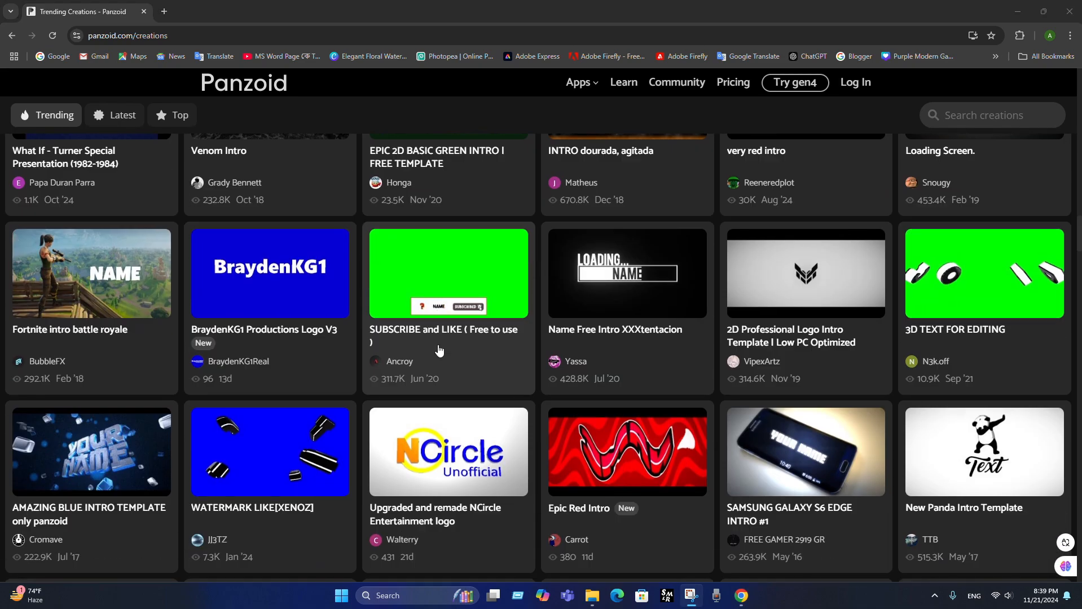
scroll(439, 345, "down", 6)
scroll(439, 350, "down", 1)
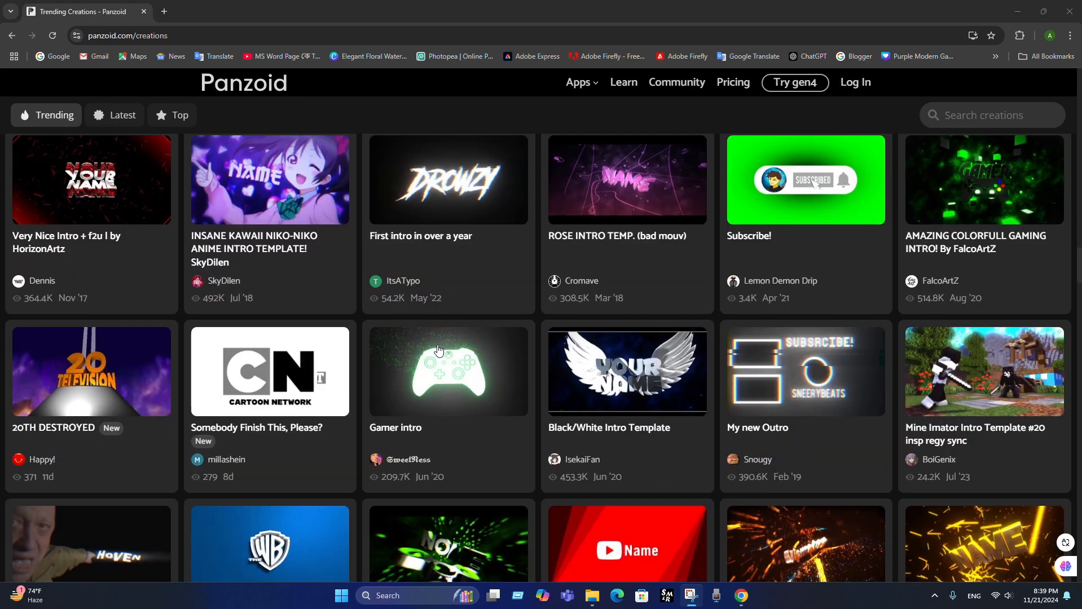
scroll(433, 354, "down", 8)
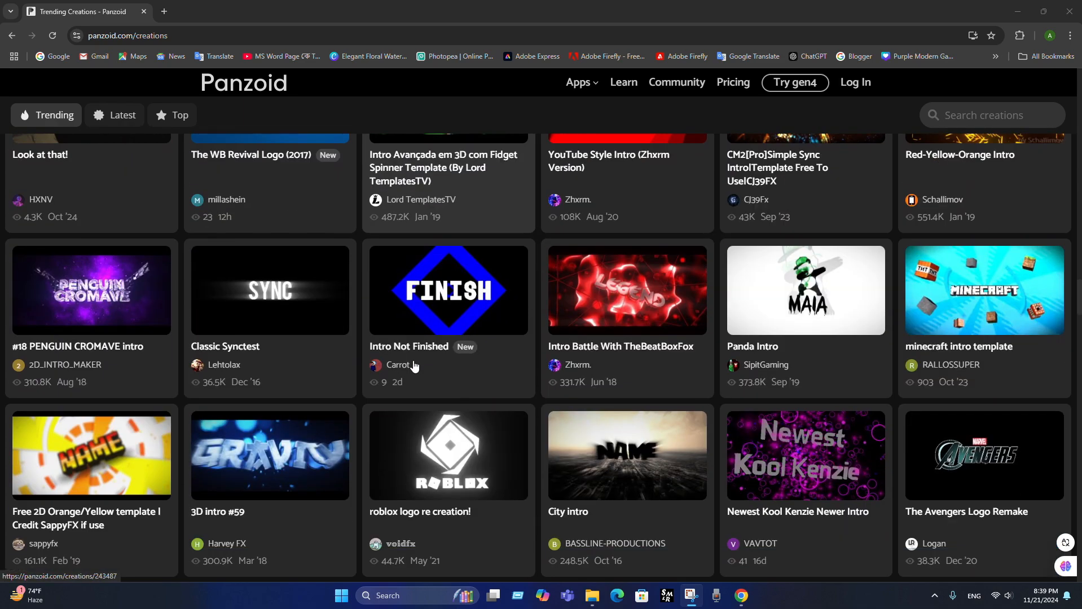
scroll(413, 367, "down", 3)
scroll(412, 371, "up", 8)
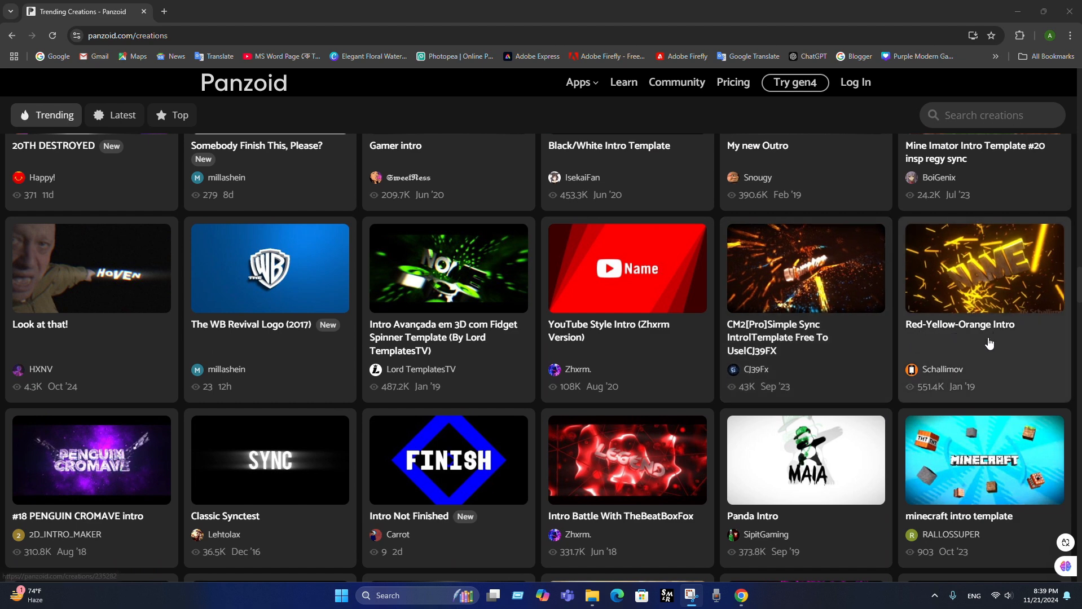
left_click(980, 319)
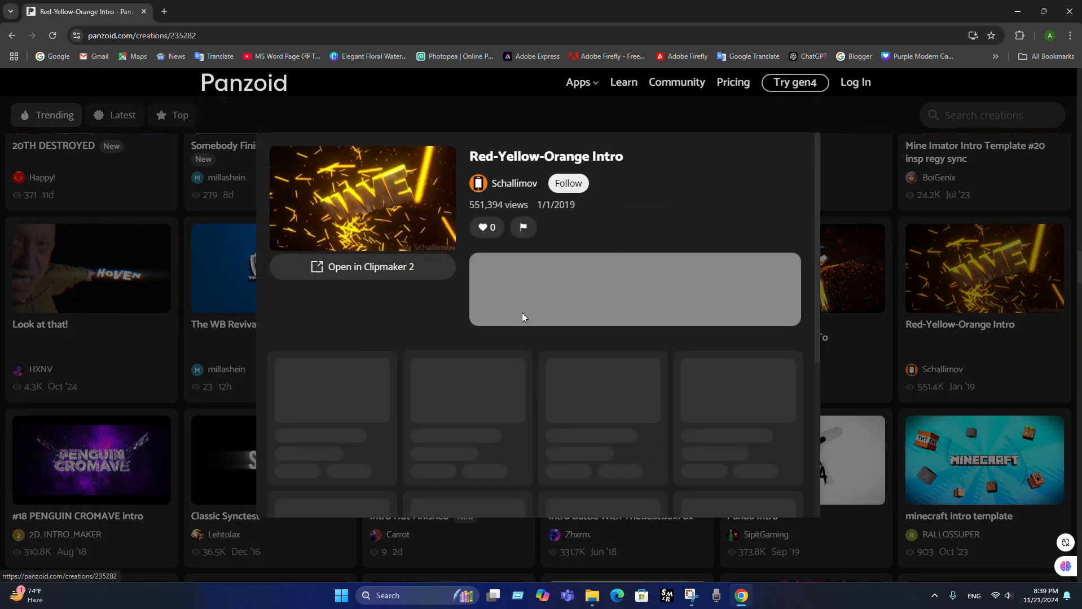
left_click(367, 265)
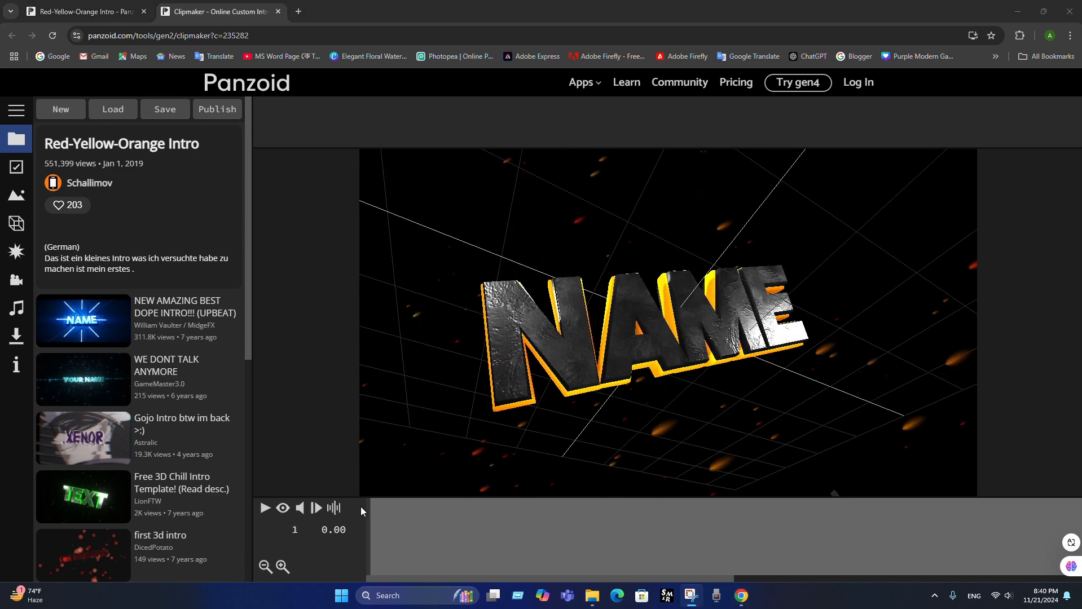
Play the intro briefly, pause it and turn on the render preview.
left_click(265, 510)
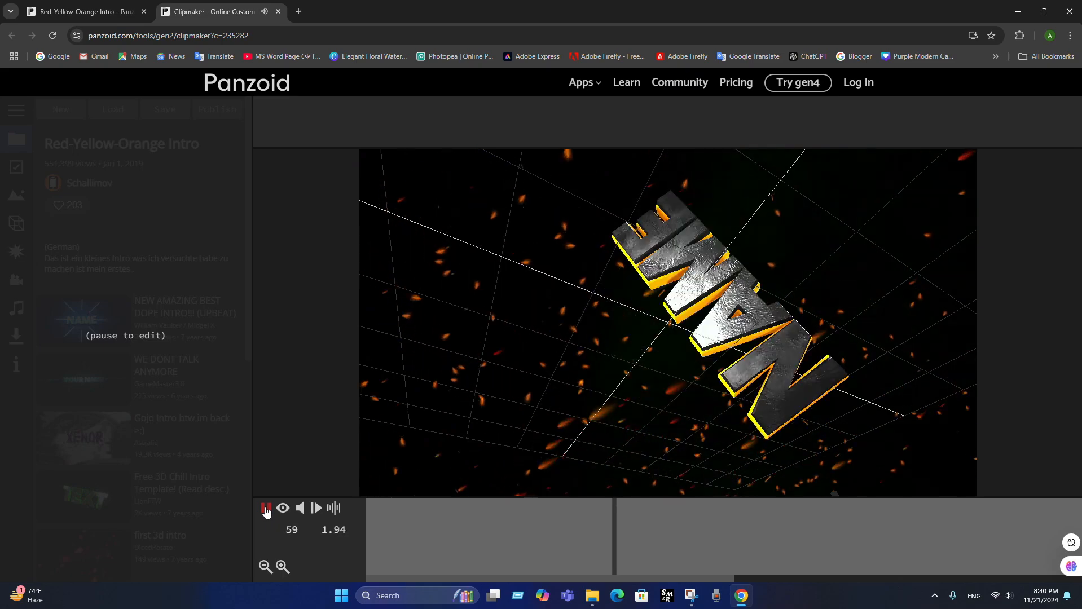
left_click(266, 509)
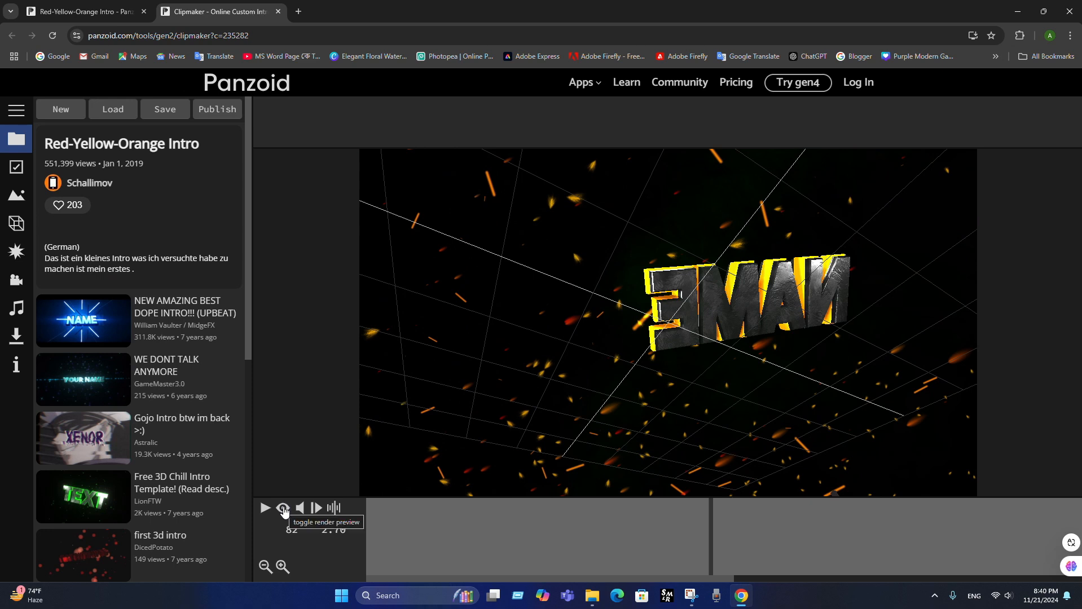
left_click(284, 510)
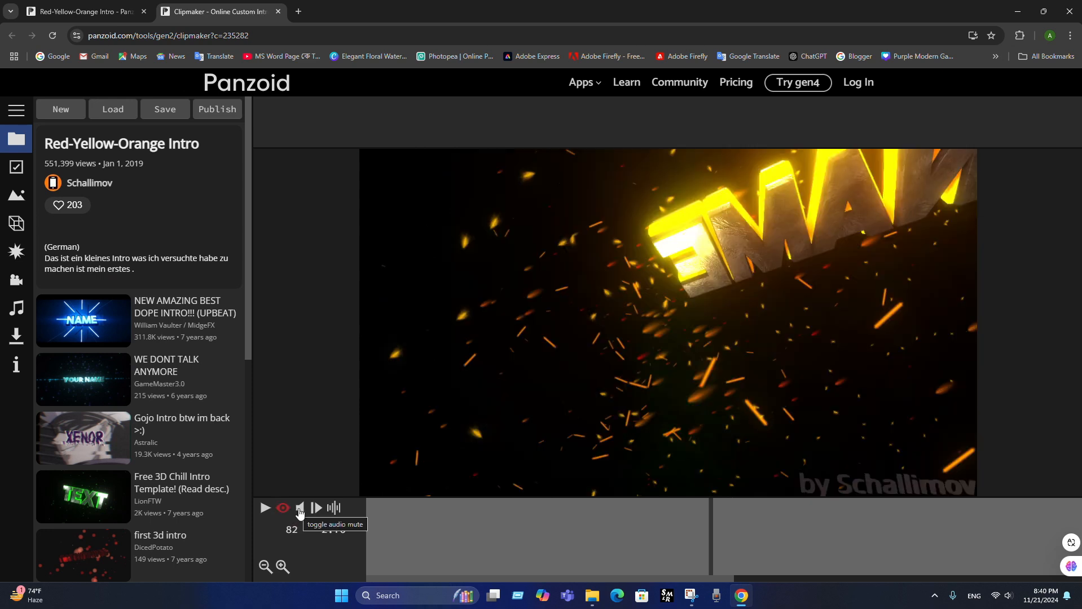
Show the audio waveform in the timeline and move the playhead to about 2.57 seconds.
left_click(335, 509)
left_click_drag(504, 527, 694, 541)
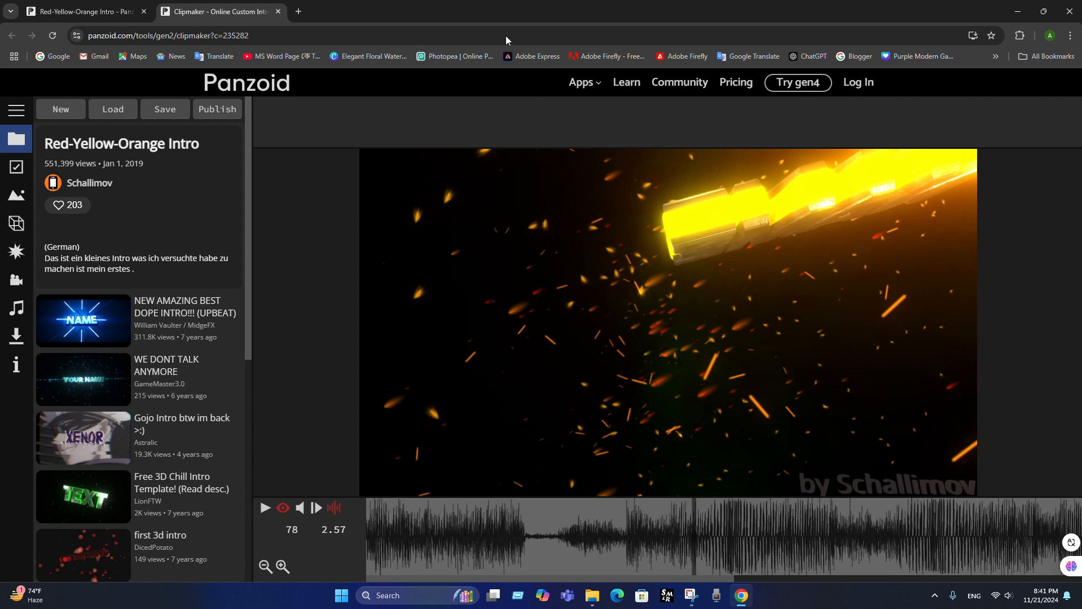
left_click(480, 26)
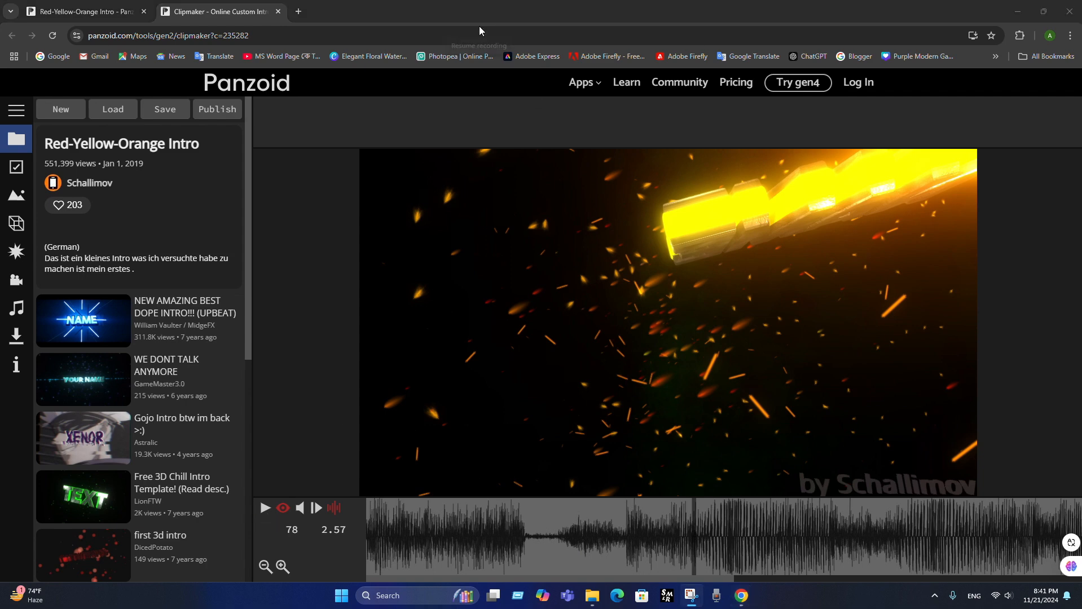
Select 1920x1080 (1080p) as the video resolution in the basic settings and open the frame rate options.
left_click(23, 110)
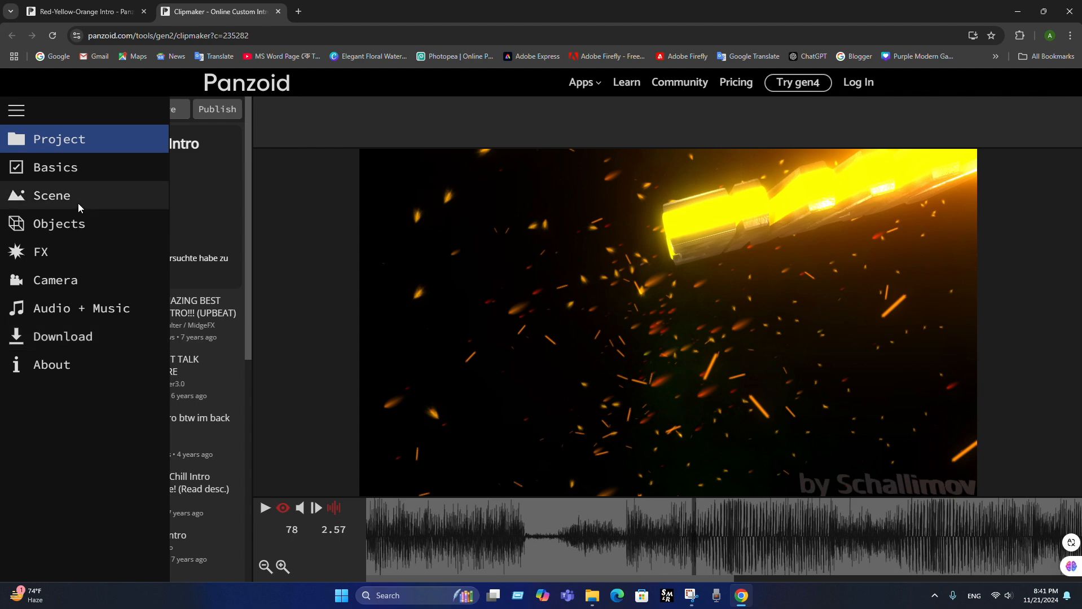
left_click(66, 168)
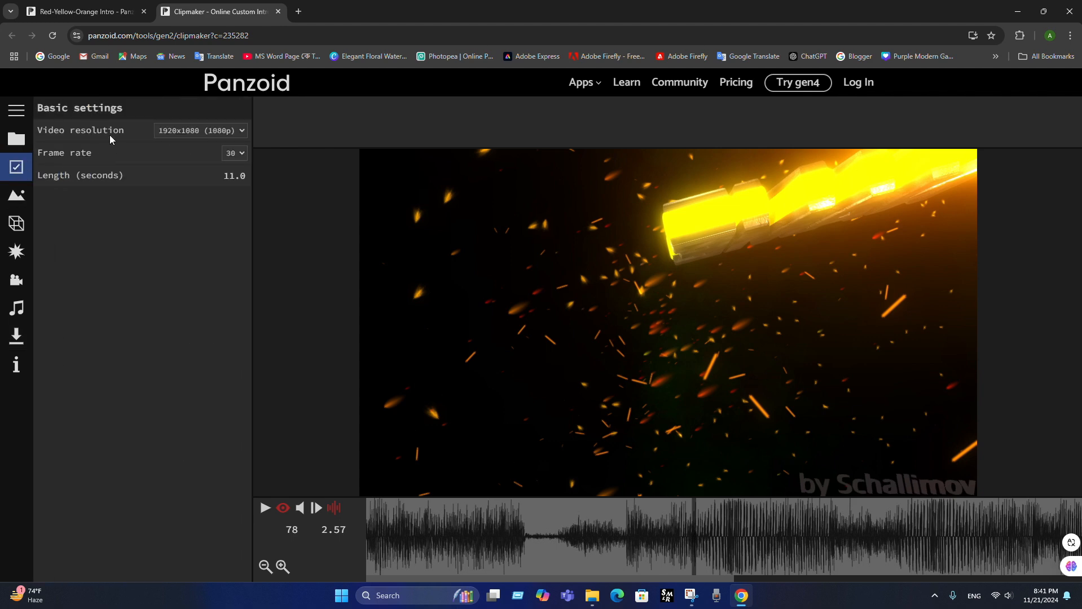
left_click(188, 131)
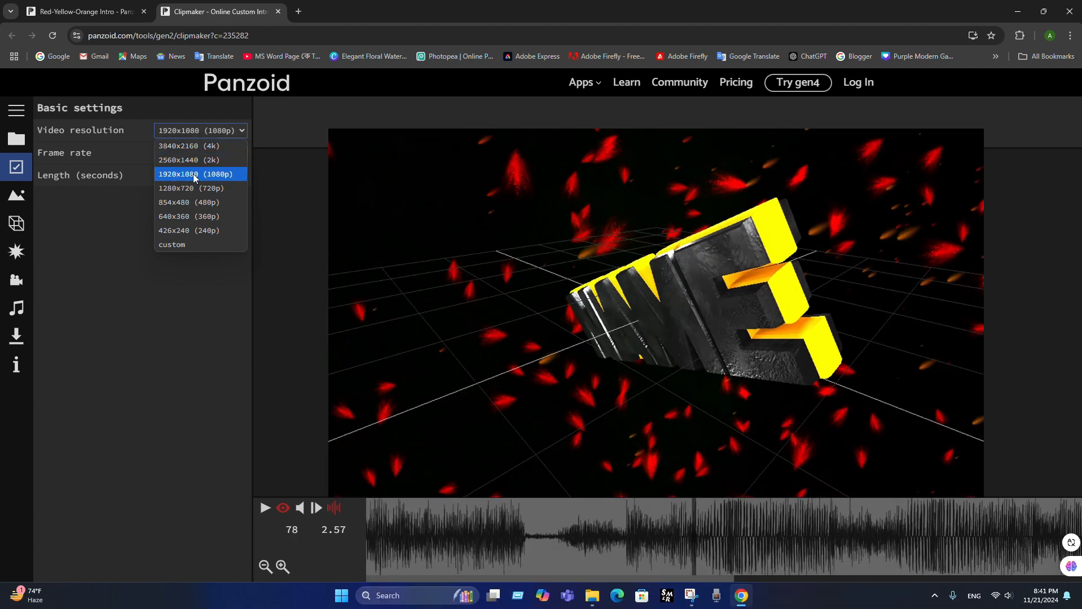
left_click(209, 175)
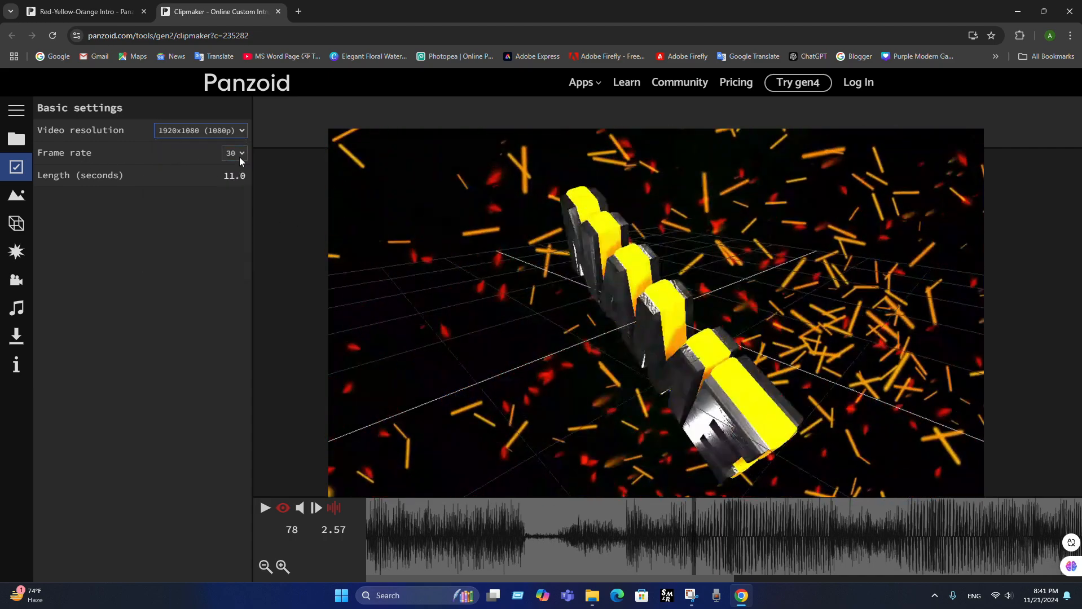
left_click(241, 158)
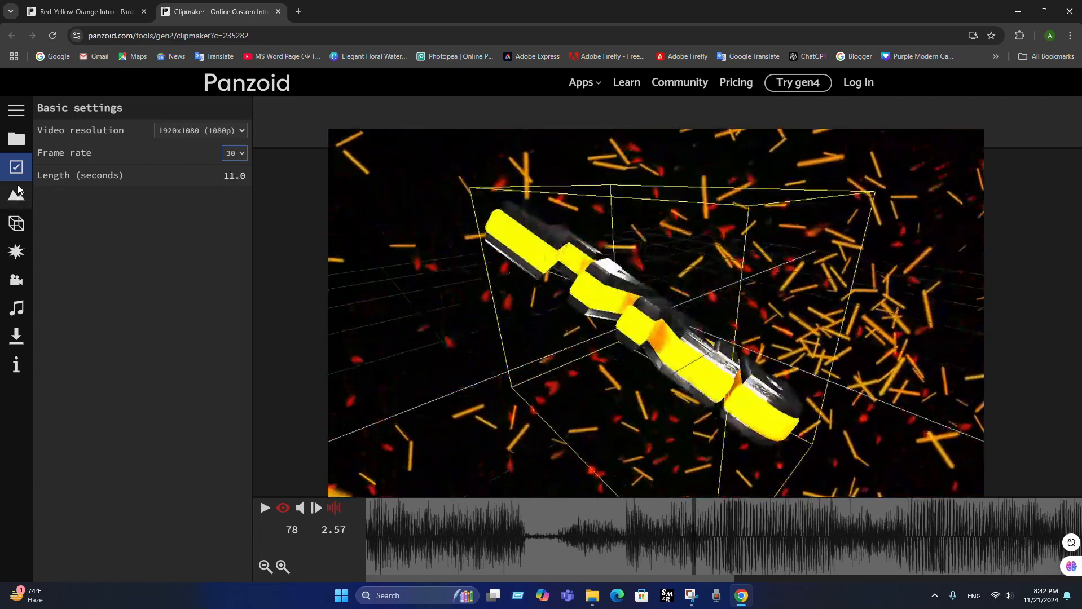
Look at the scenes that can be chosen for the project.
left_click(24, 110)
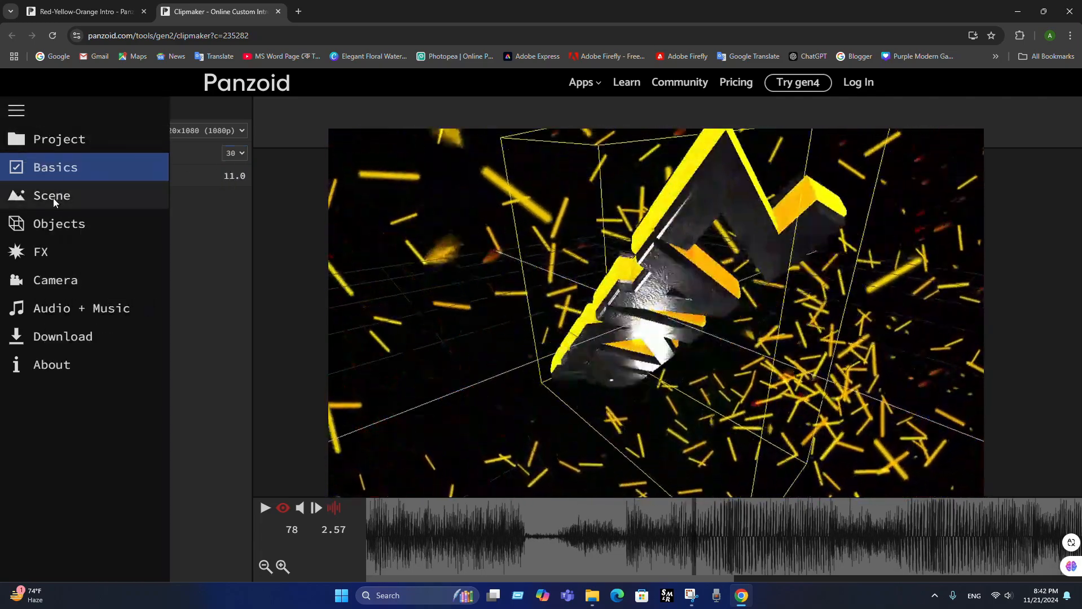
left_click(54, 196)
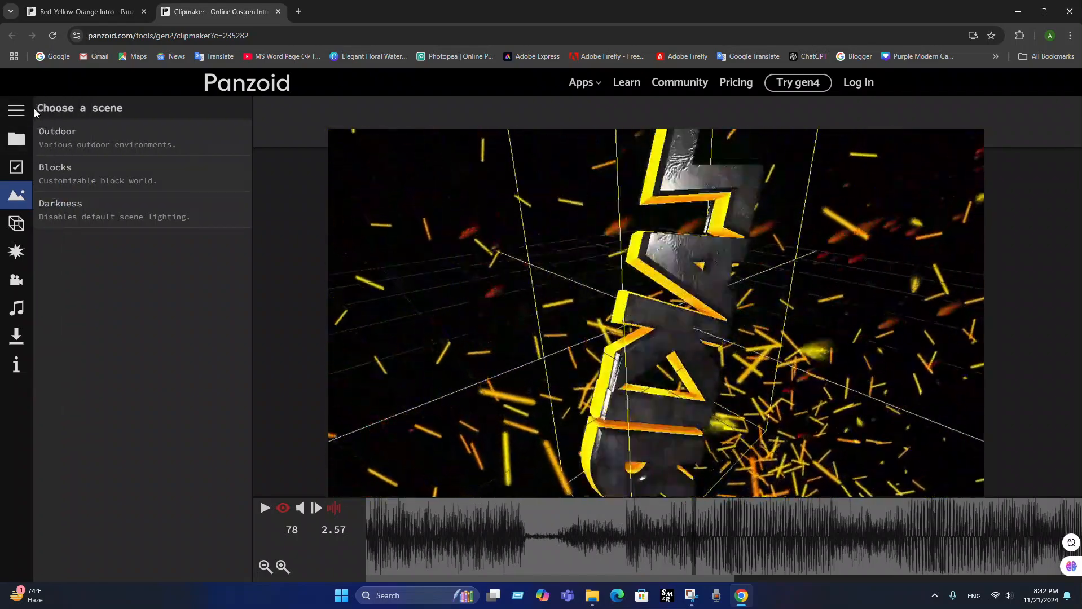
Replace the wording of the first NAME text object in the TEXT group with the person's first name.
left_click(21, 114)
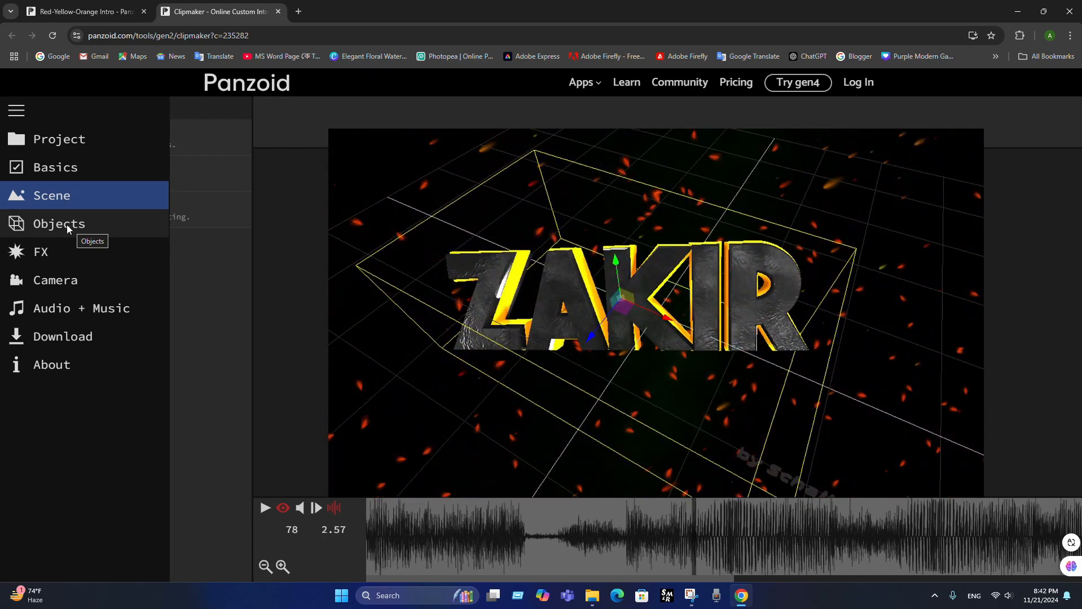
left_click(69, 225)
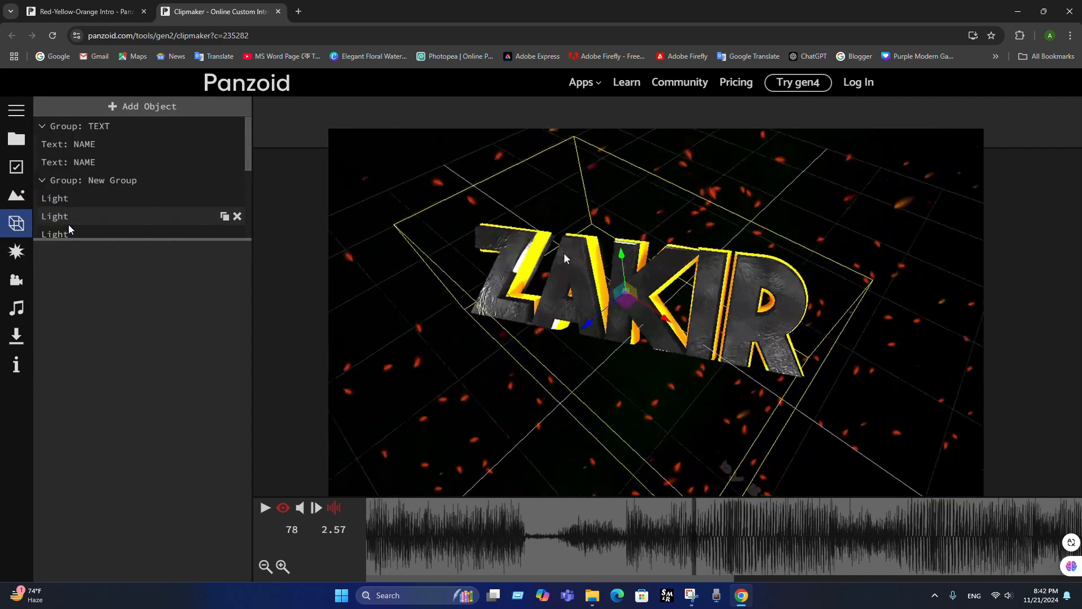
left_click(105, 198)
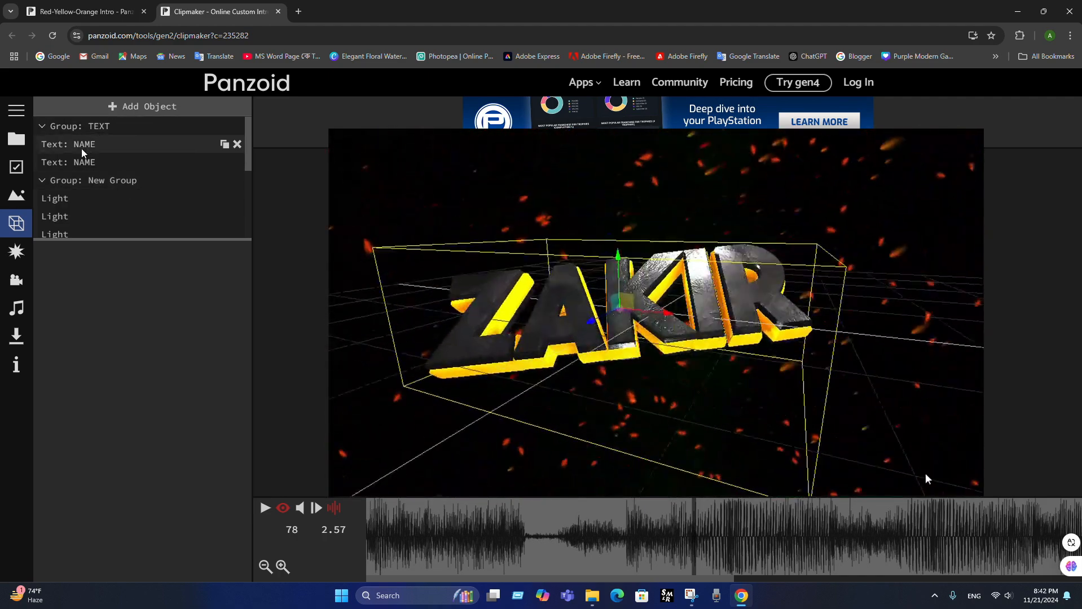
left_click(84, 149)
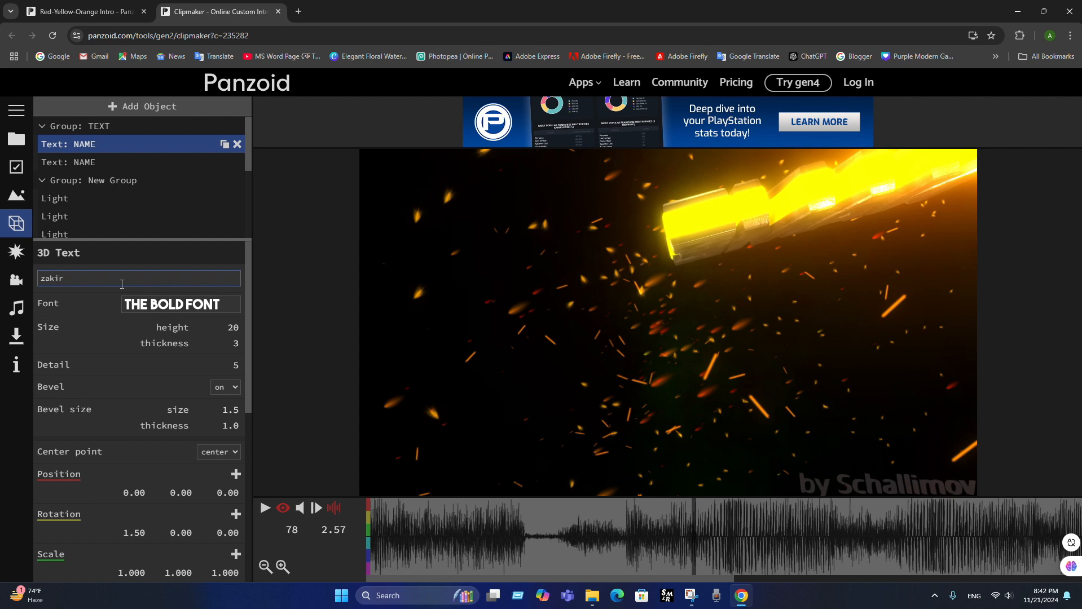
key("Return")
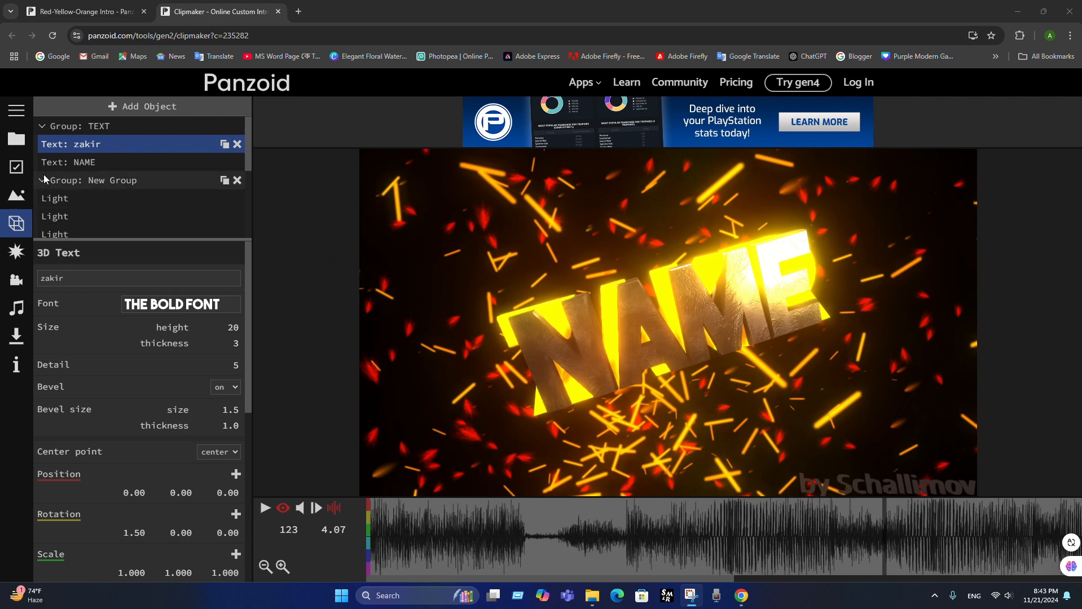
Replace the wording of the remaining NAME text object with the person's first name and play back the intro to check it.
left_click(89, 163)
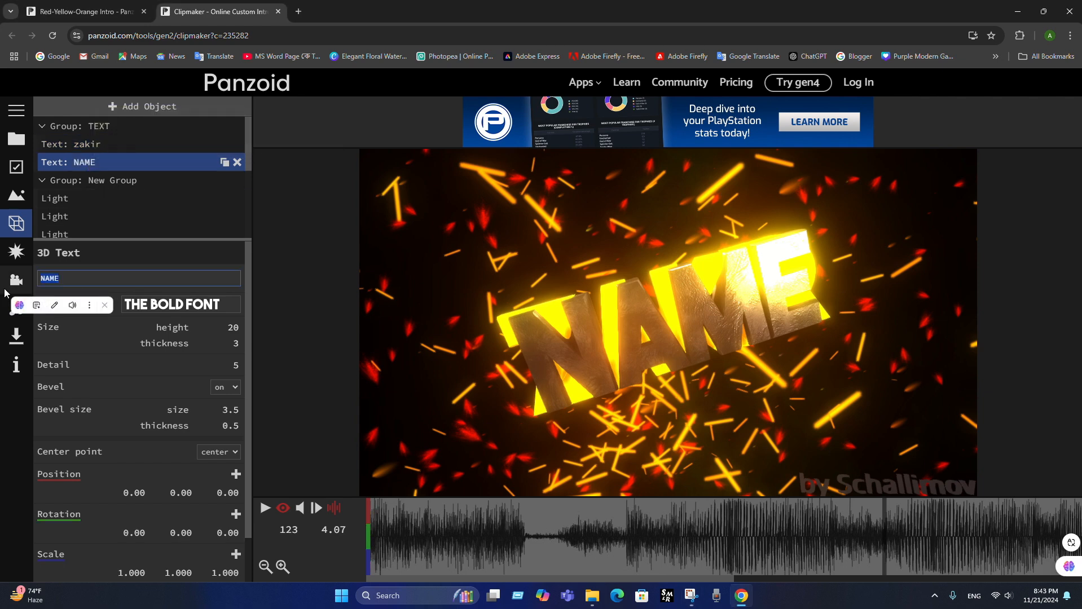
type("zakir")
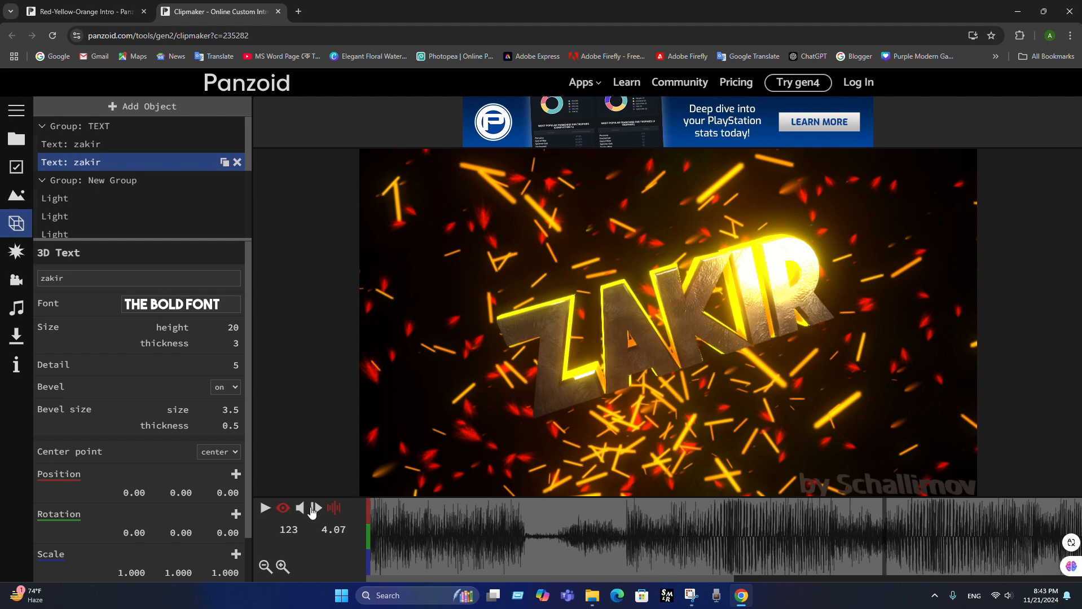
left_click(266, 510)
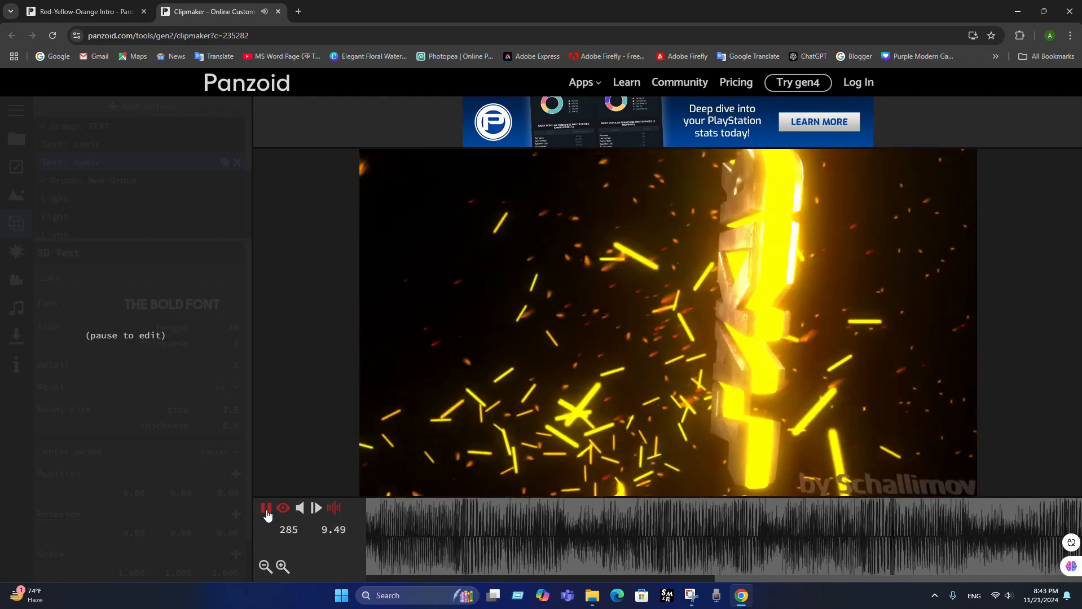
left_click(266, 509)
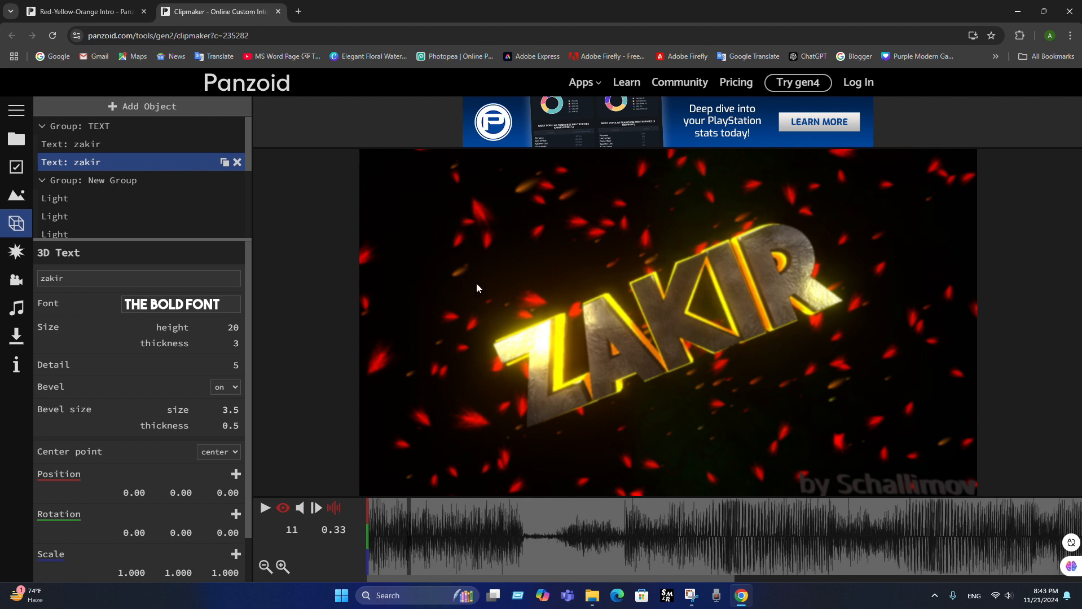
Try the orthographic (2d) projection mode for the camera and play the animation.
left_click(15, 254)
left_click(14, 281)
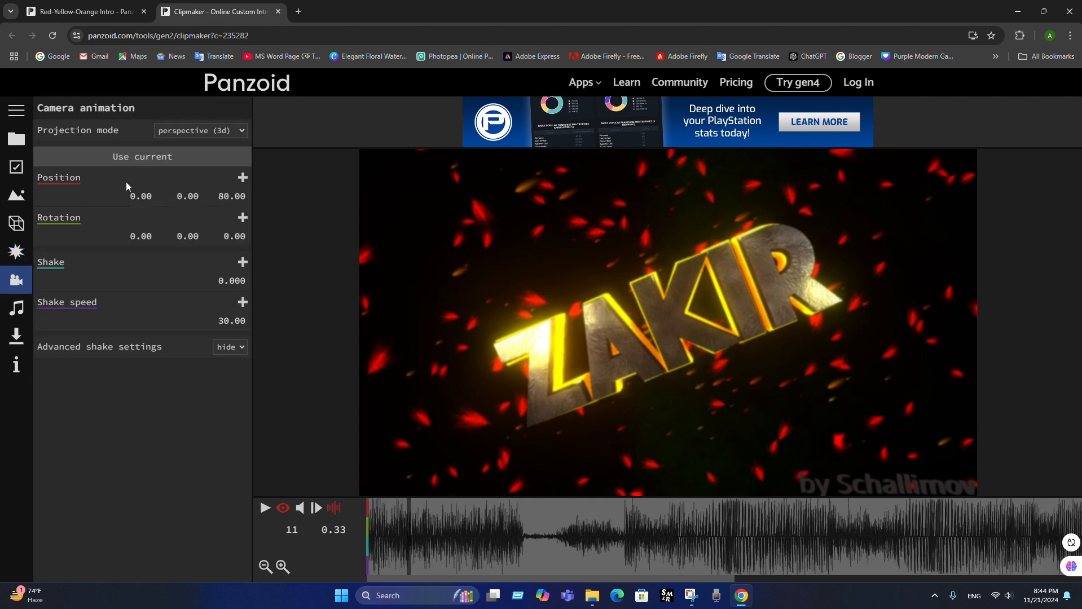
left_click(201, 131)
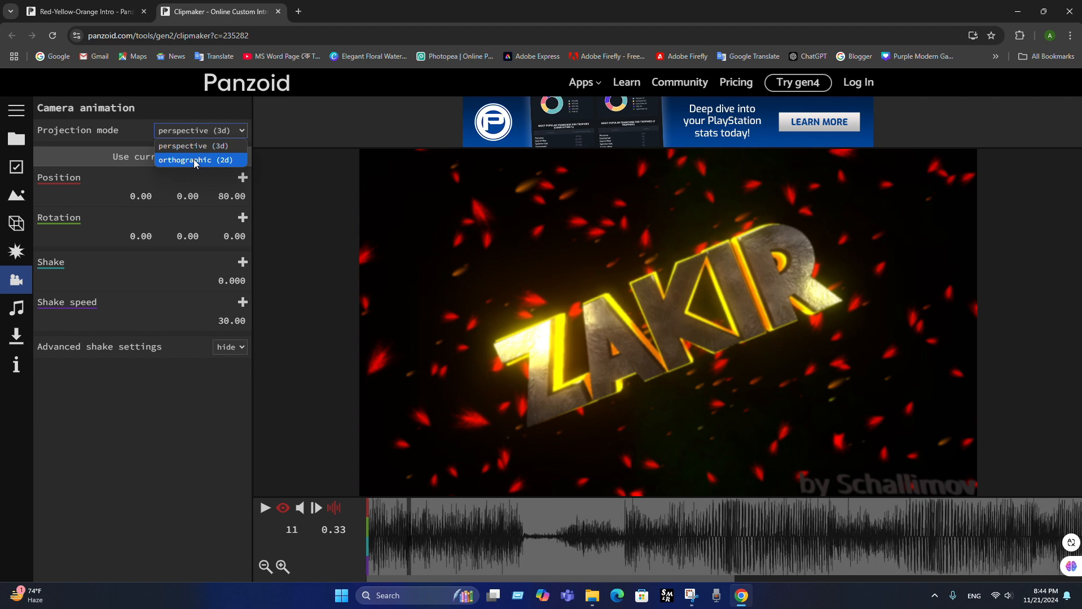
left_click(194, 160)
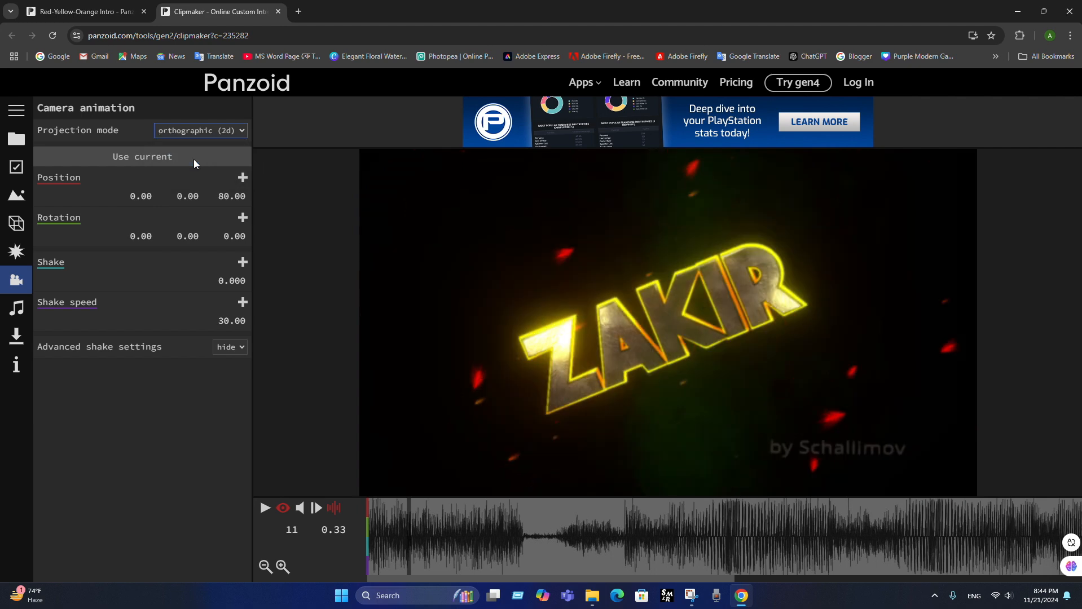
left_click(265, 510)
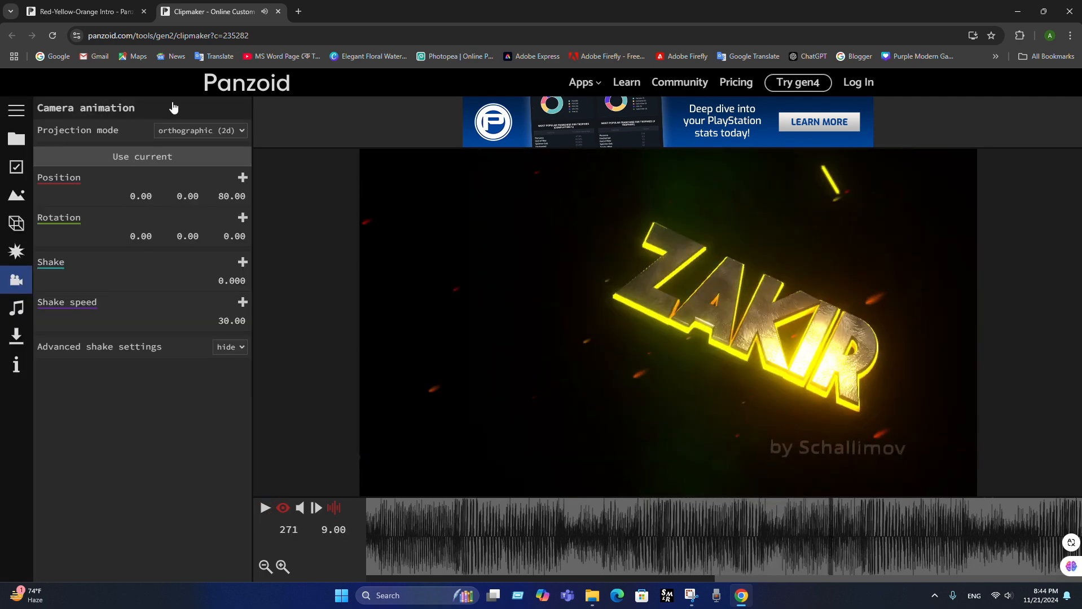
Return the camera's projection mode to perspective (3d) and play the intro again.
left_click(186, 133)
left_click(185, 147)
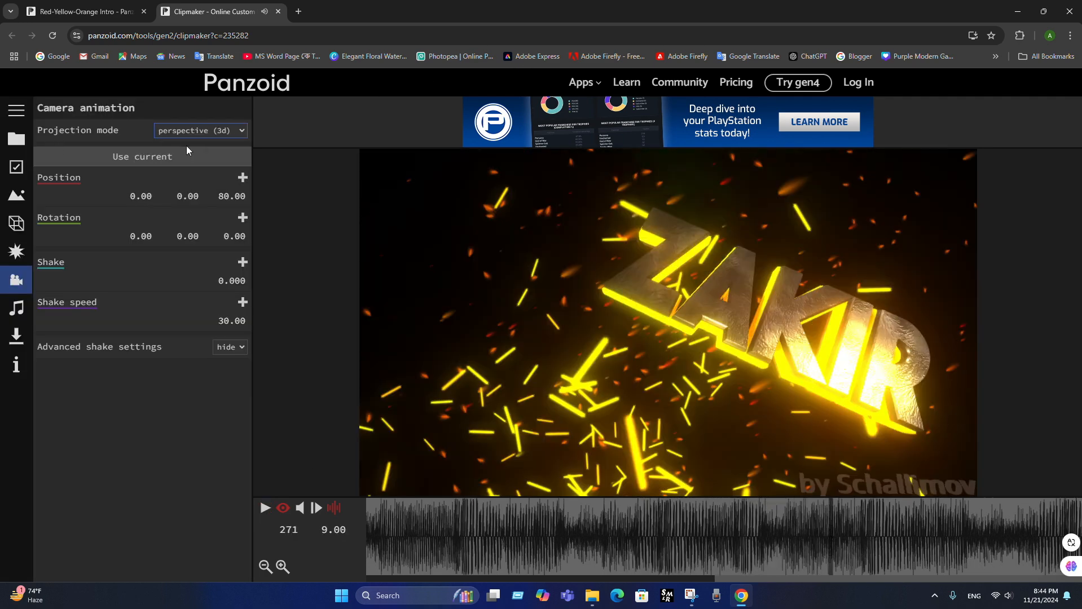
left_click(264, 509)
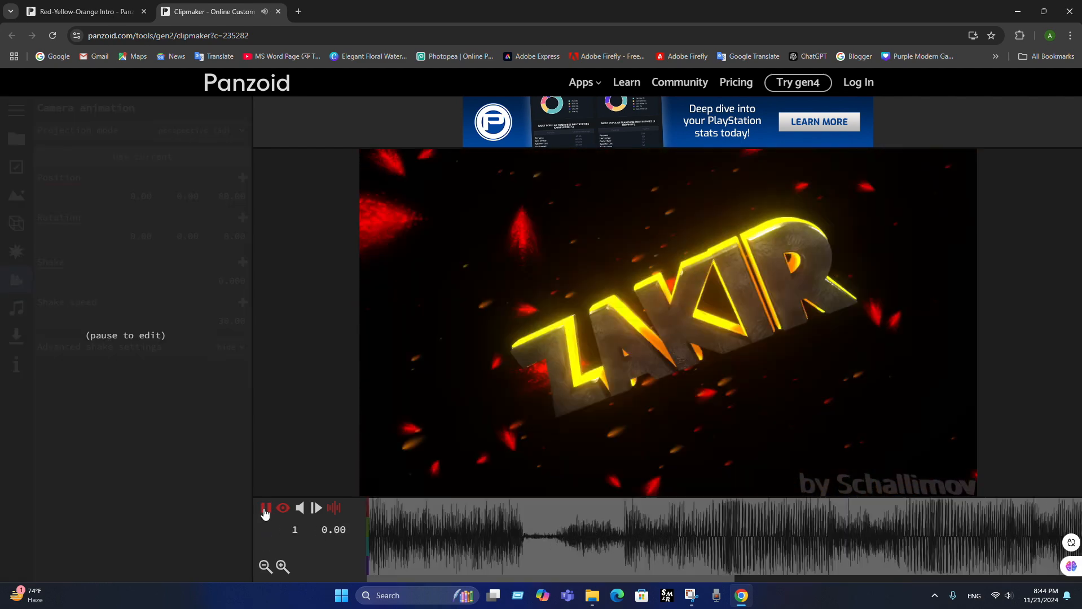
left_click(264, 509)
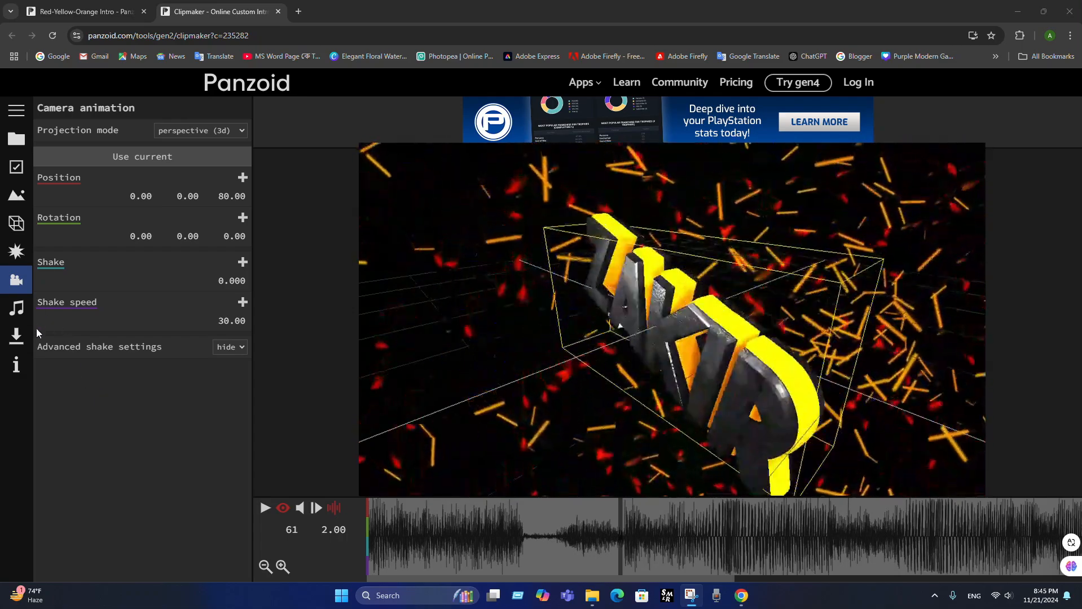
Load the "Mother's Lament" MP3 from the Music folder as the audio track and play the intro with it.
left_click(16, 308)
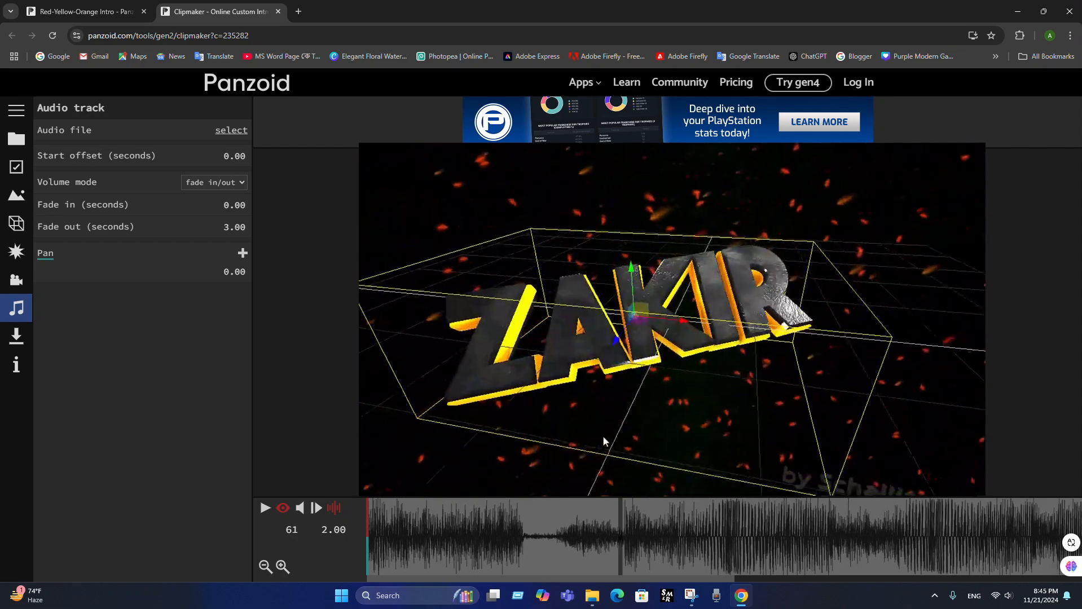
left_click_drag(604, 437, 678, 319)
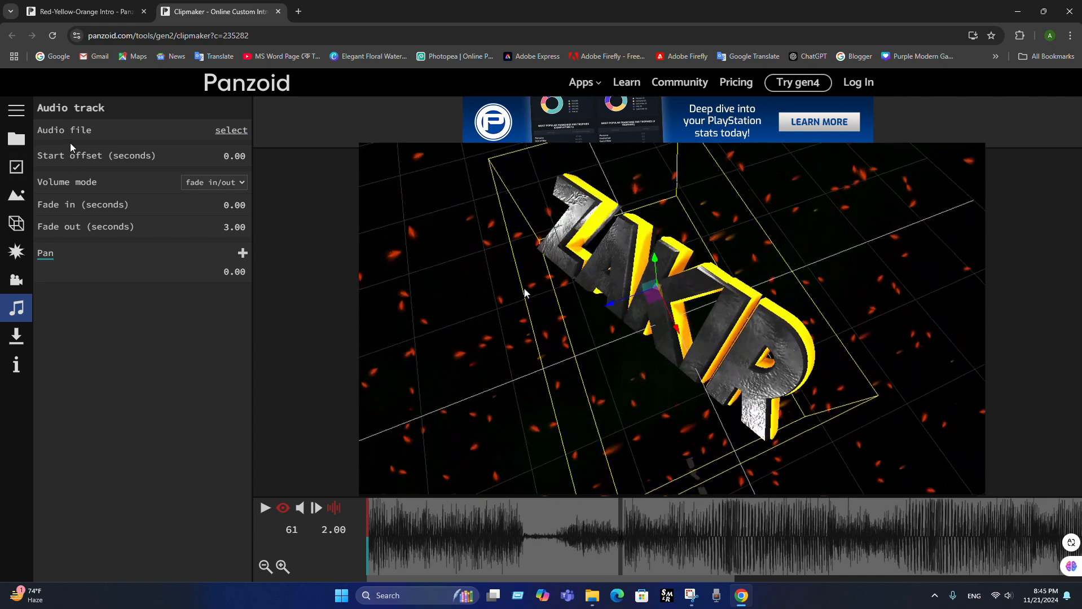
left_click(232, 132)
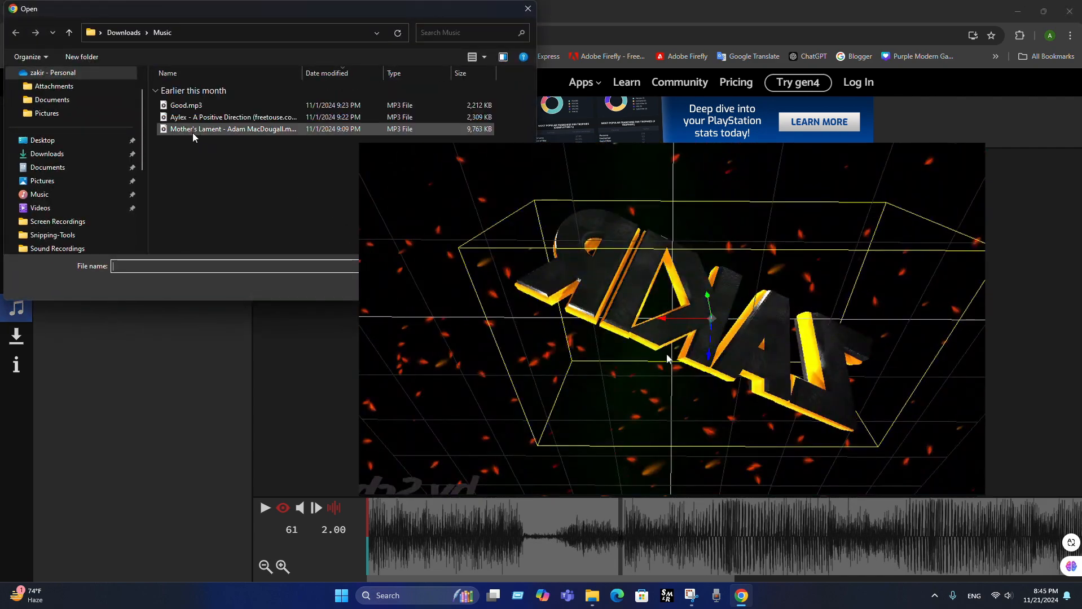
left_click(189, 131)
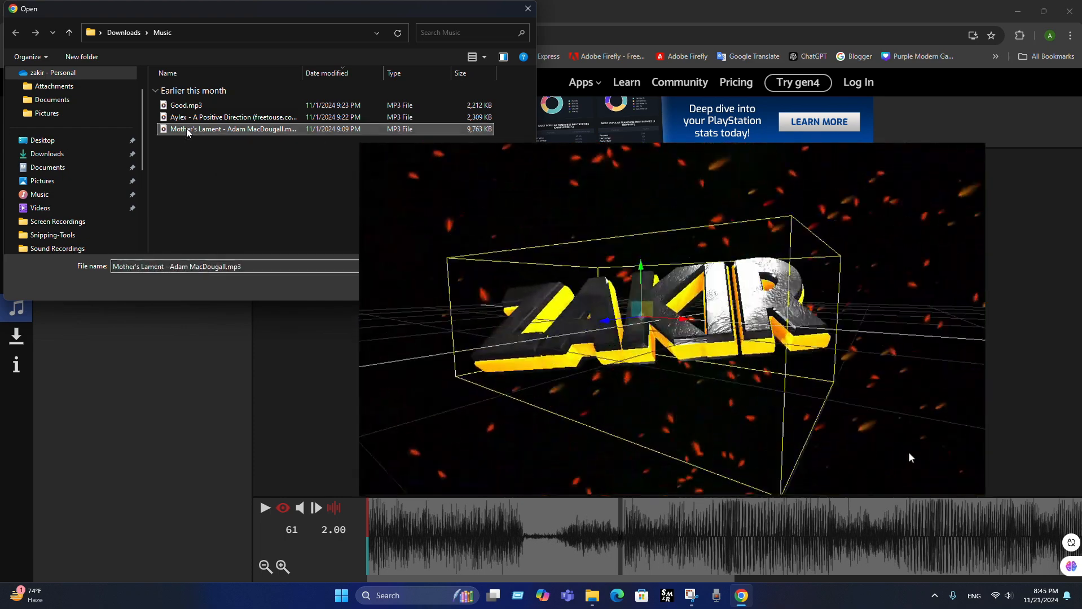
left_click(458, 286)
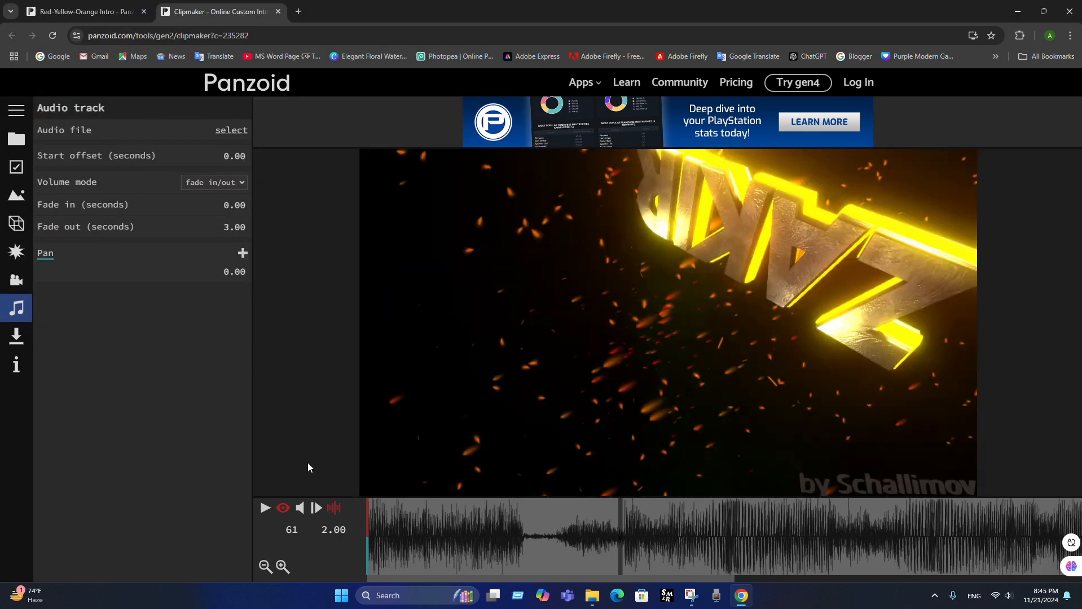
left_click(265, 514)
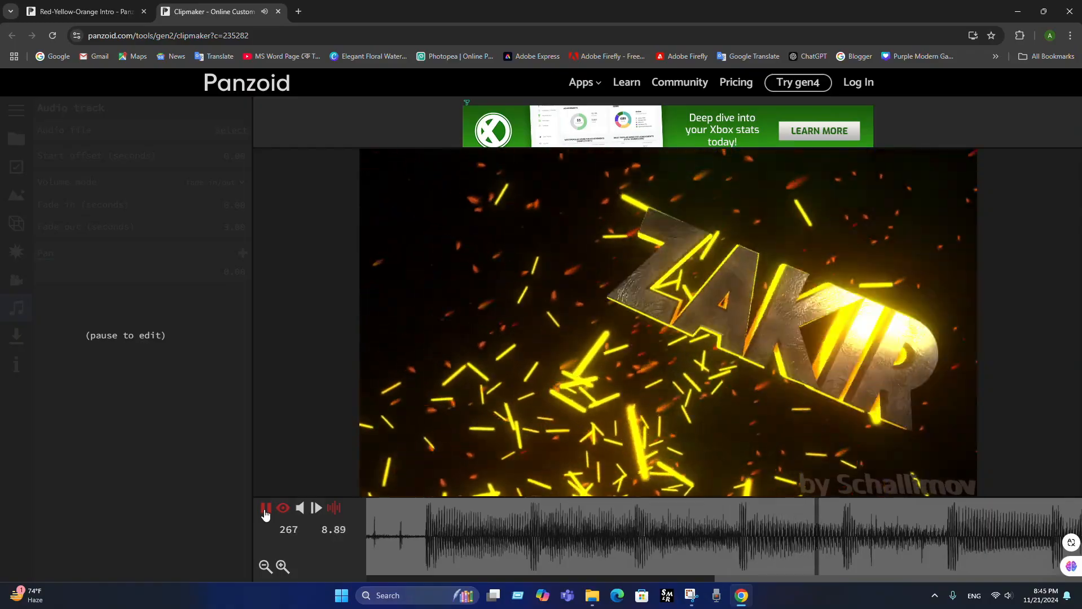
left_click(266, 510)
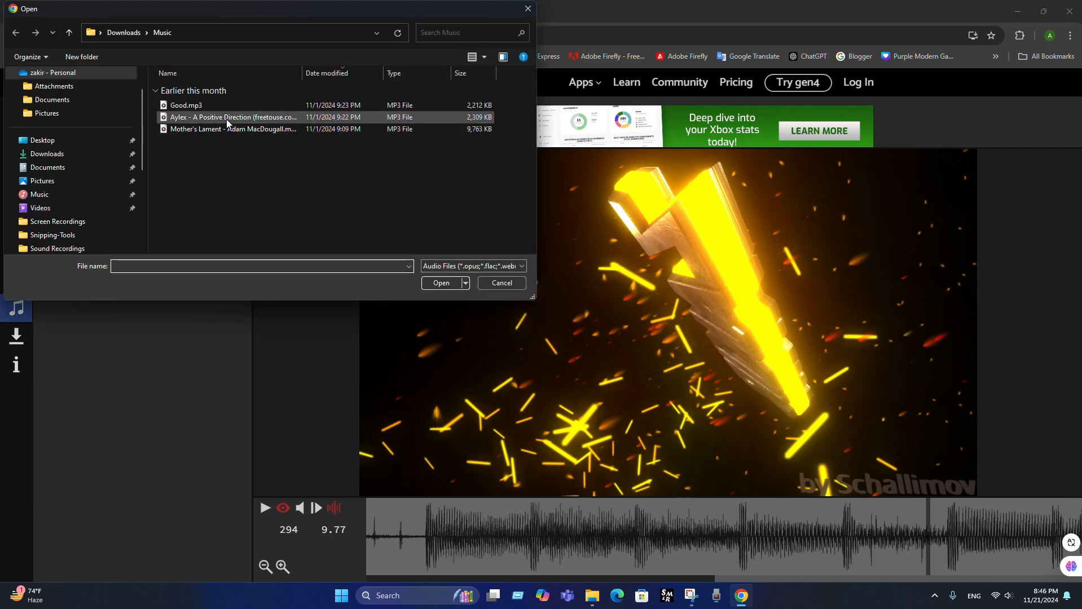
Replace the audio track with the Aylex "A Positive Direction" MP3 and play back the intro, pausing at about 7.47 seconds.
left_click(229, 120)
left_click(426, 282)
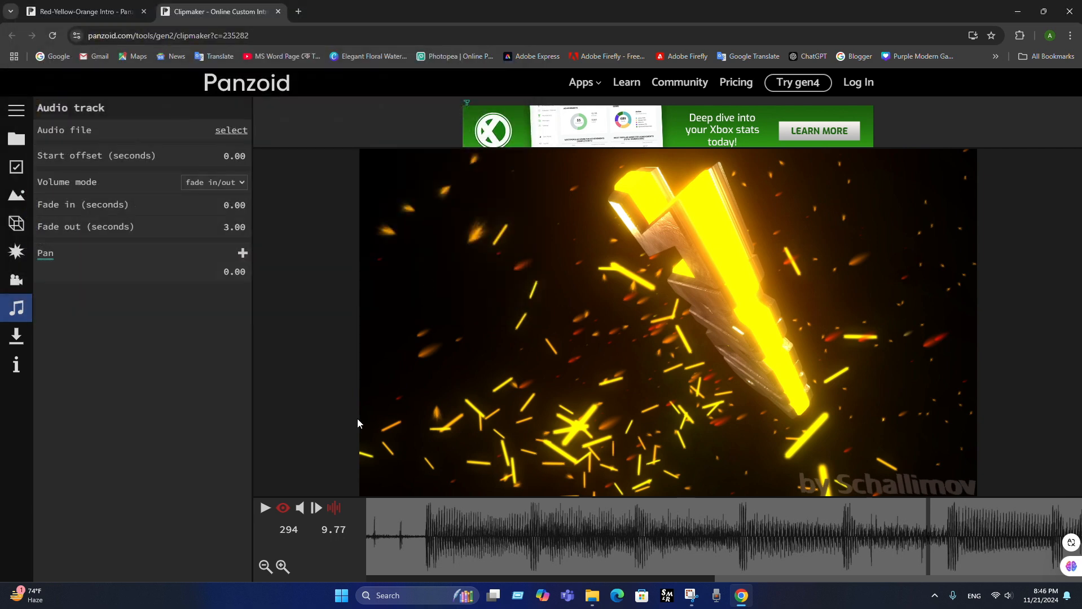
left_click(263, 509)
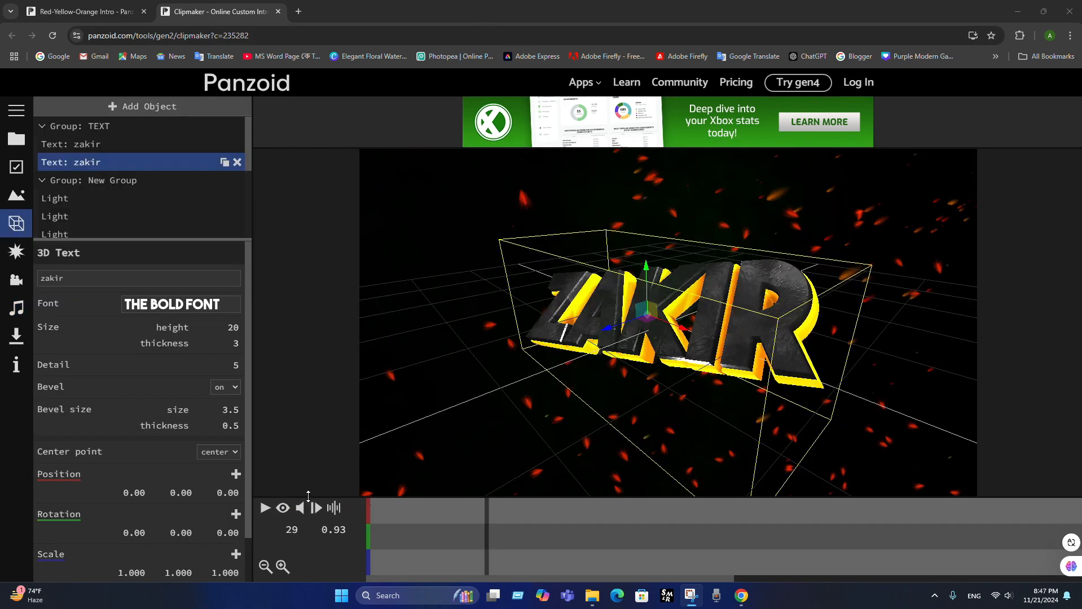
left_click(265, 509)
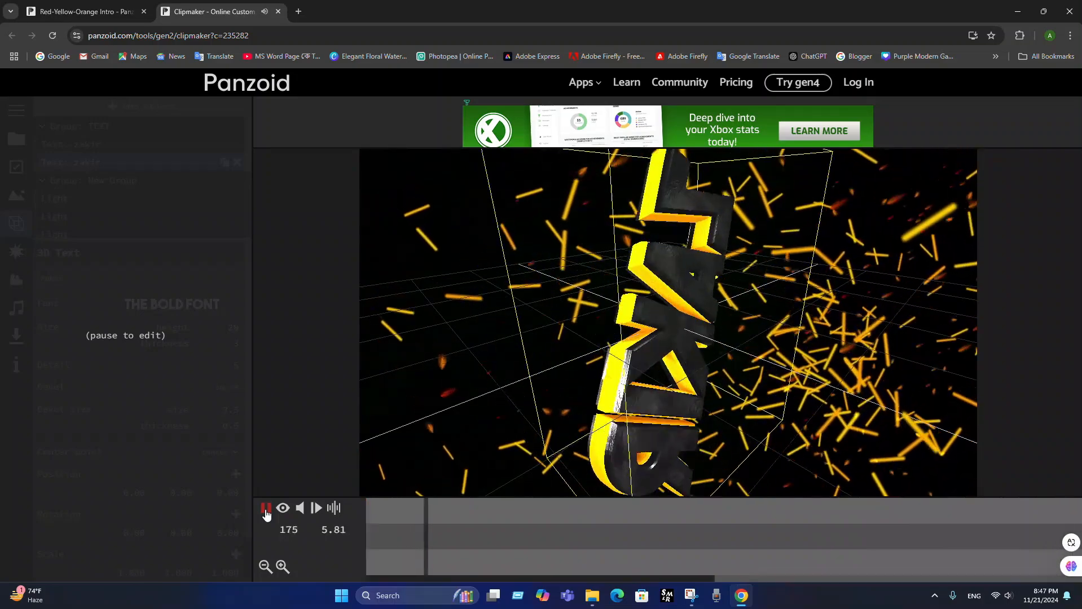
left_click(266, 513)
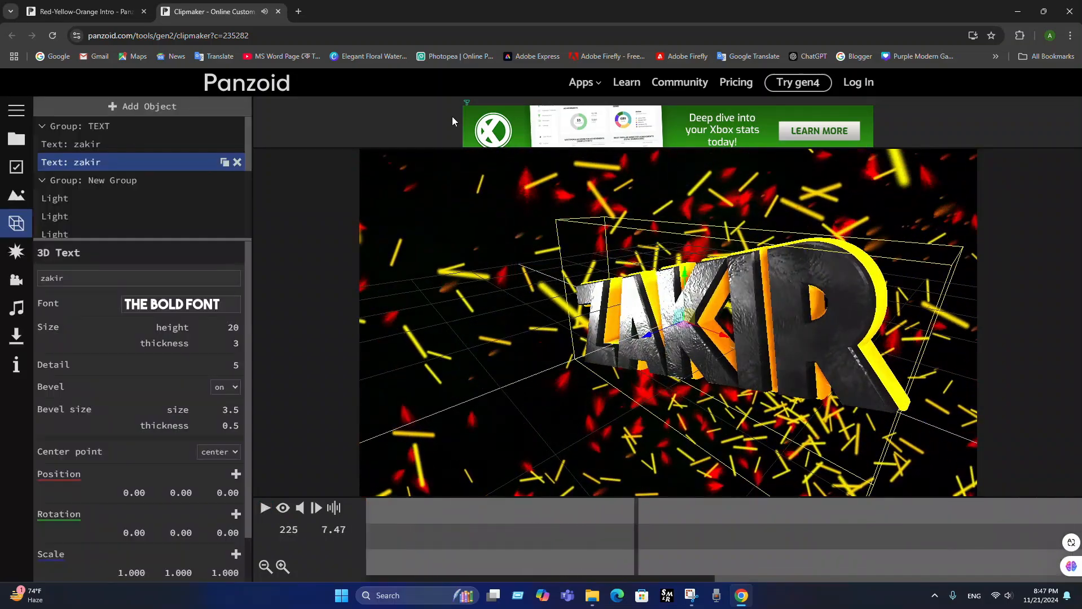
left_click(479, 30)
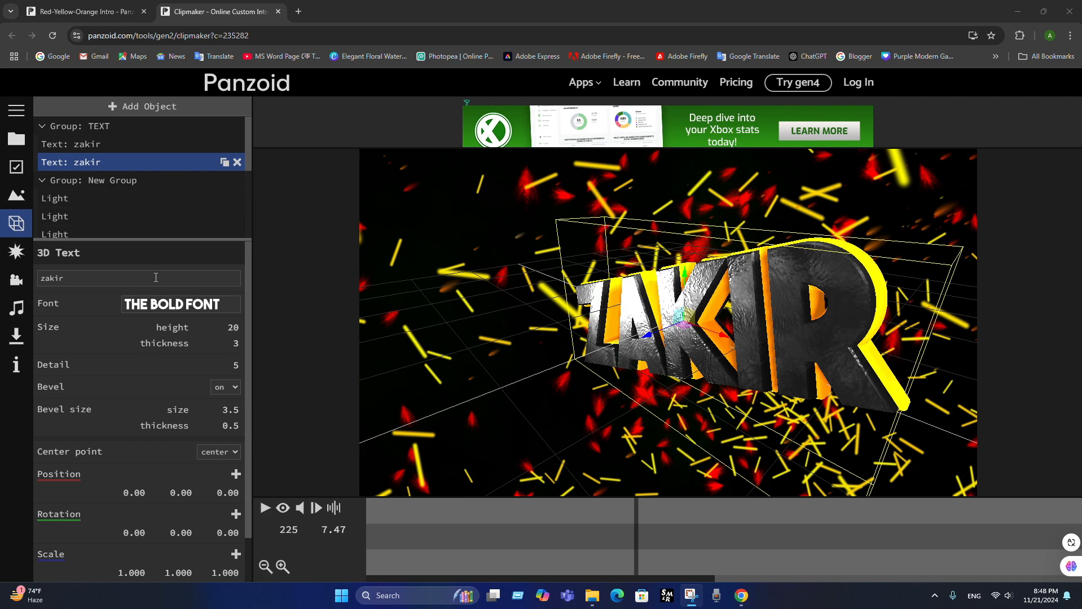
Change the color of the first light in New Group to red and play the intro to preview the lighting.
scroll(176, 188, "down", 2)
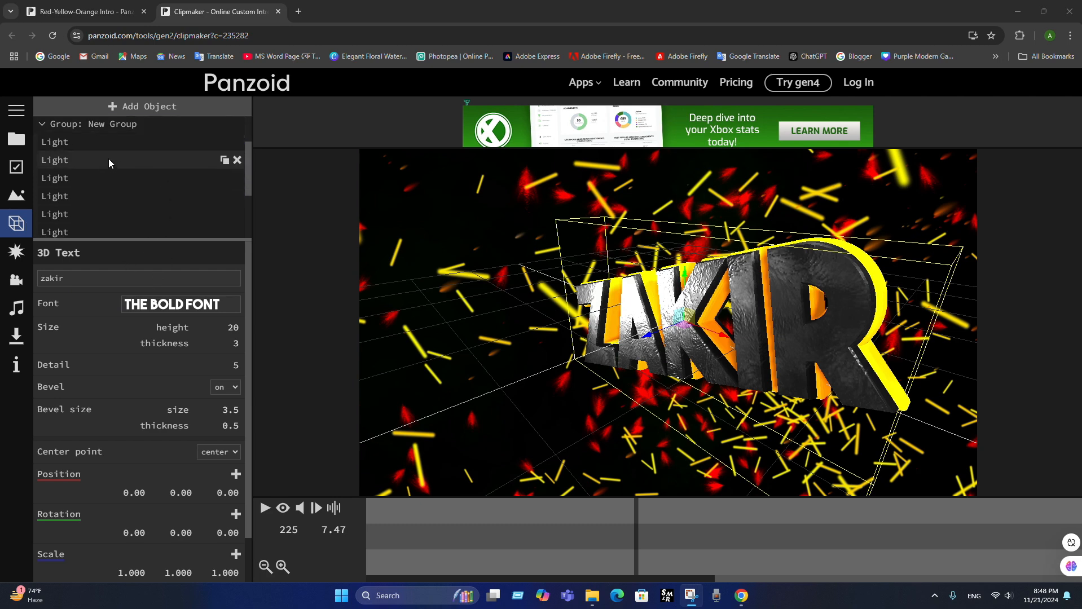
scroll(99, 169, "up", 2)
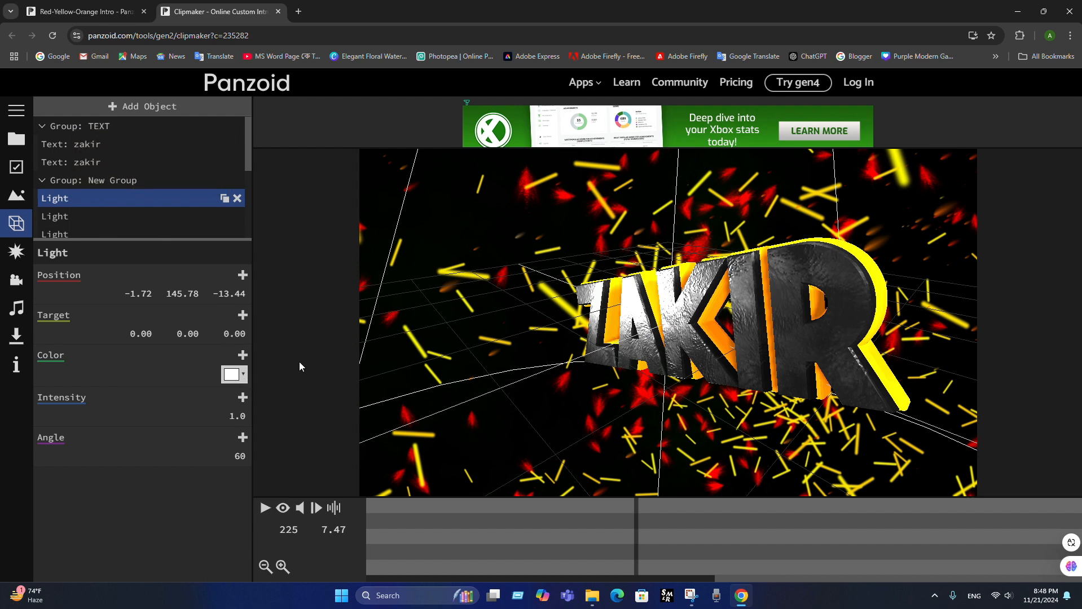
left_click(241, 375)
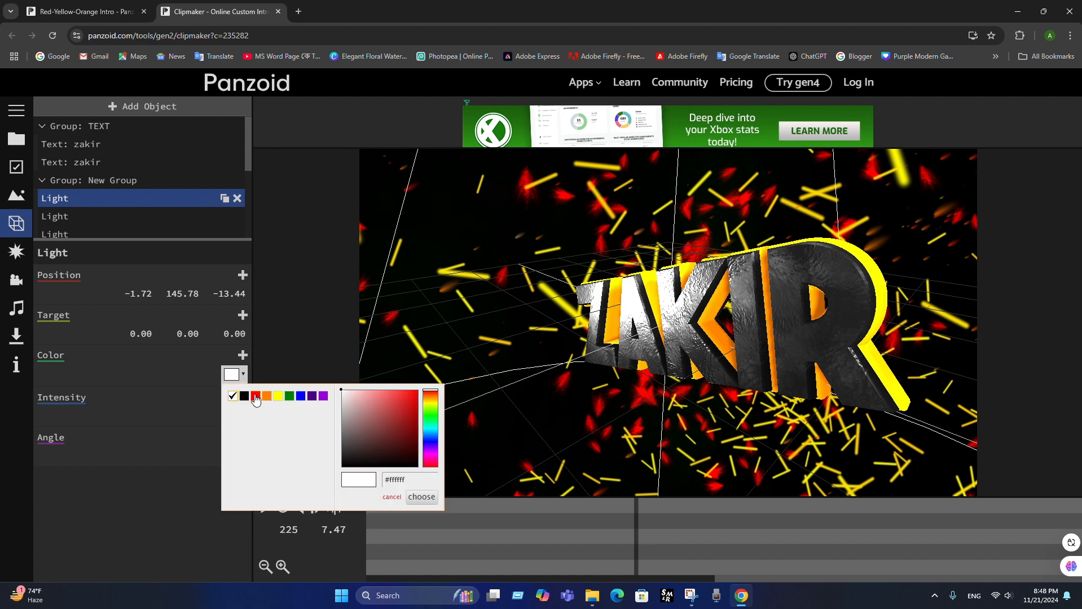
left_click(255, 396)
left_click(421, 498)
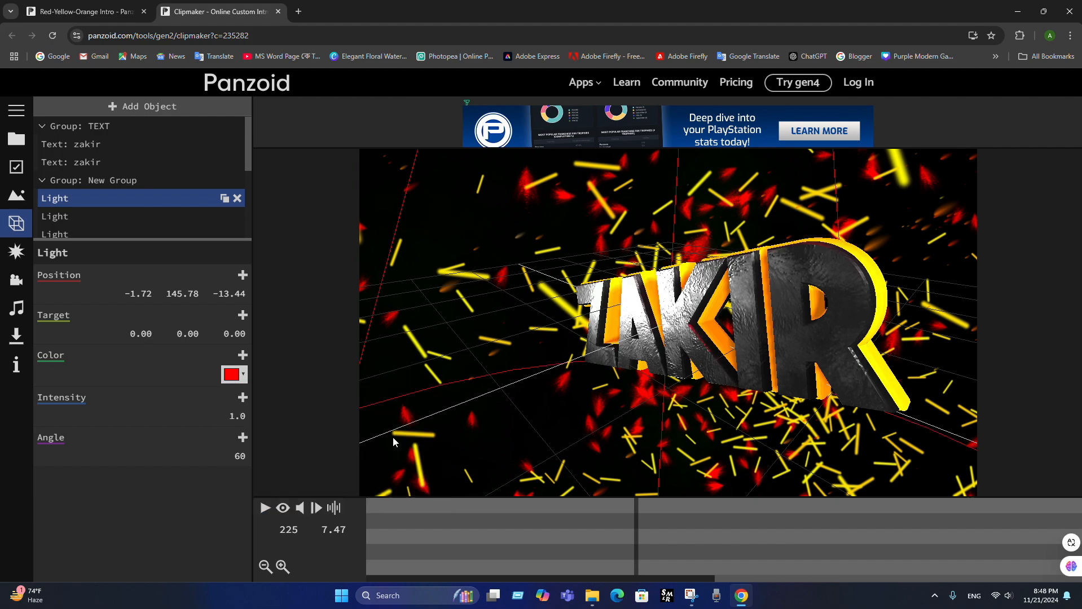
left_click(265, 509)
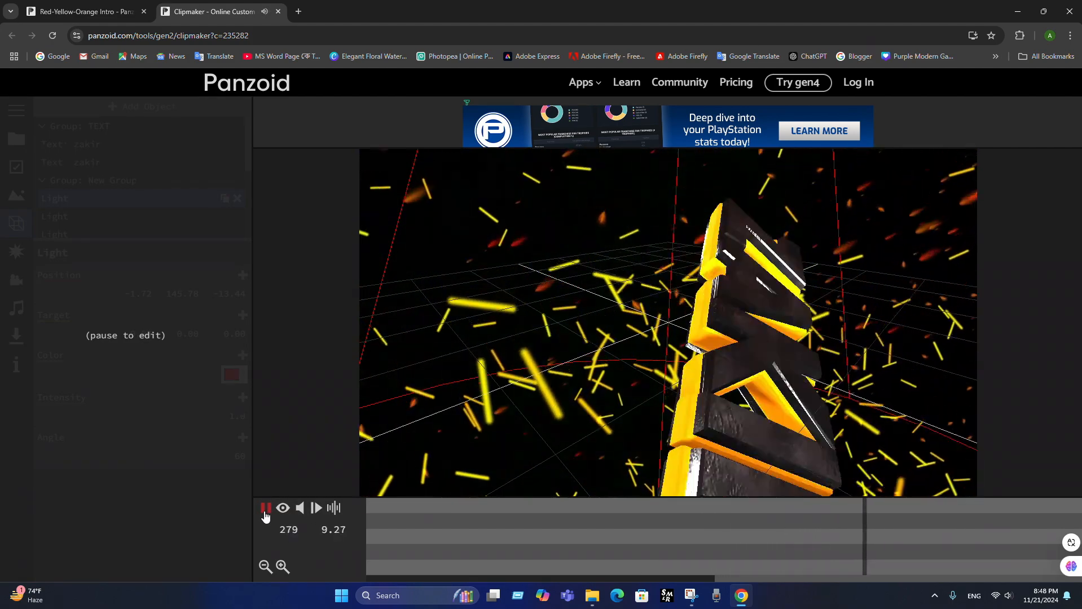
left_click(265, 510)
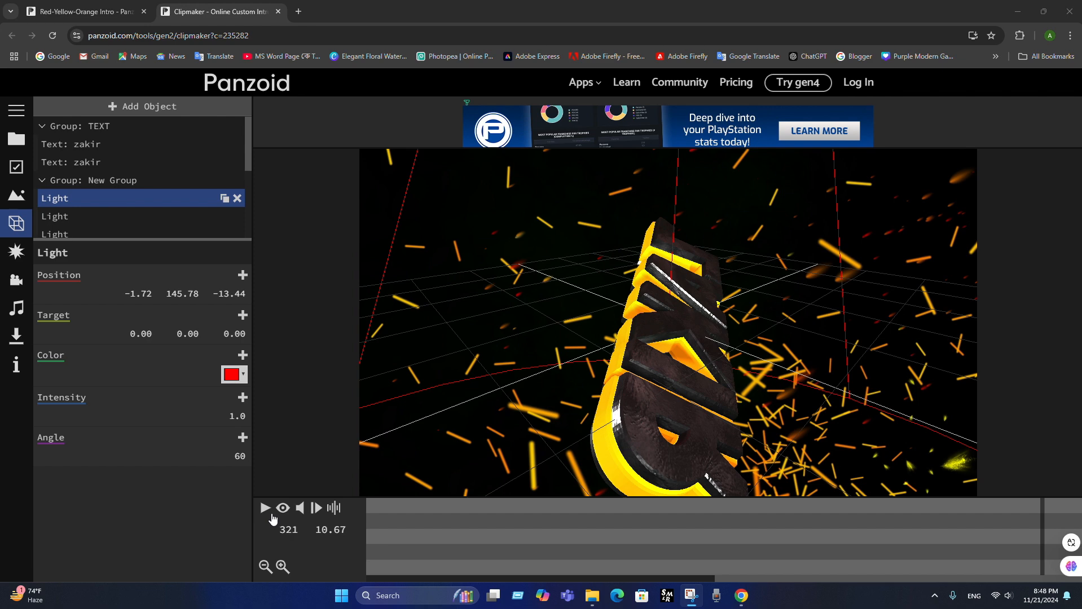
Start rendering the video for download in balanced mode with the .mkv (vp8/opus) format.
left_click(16, 338)
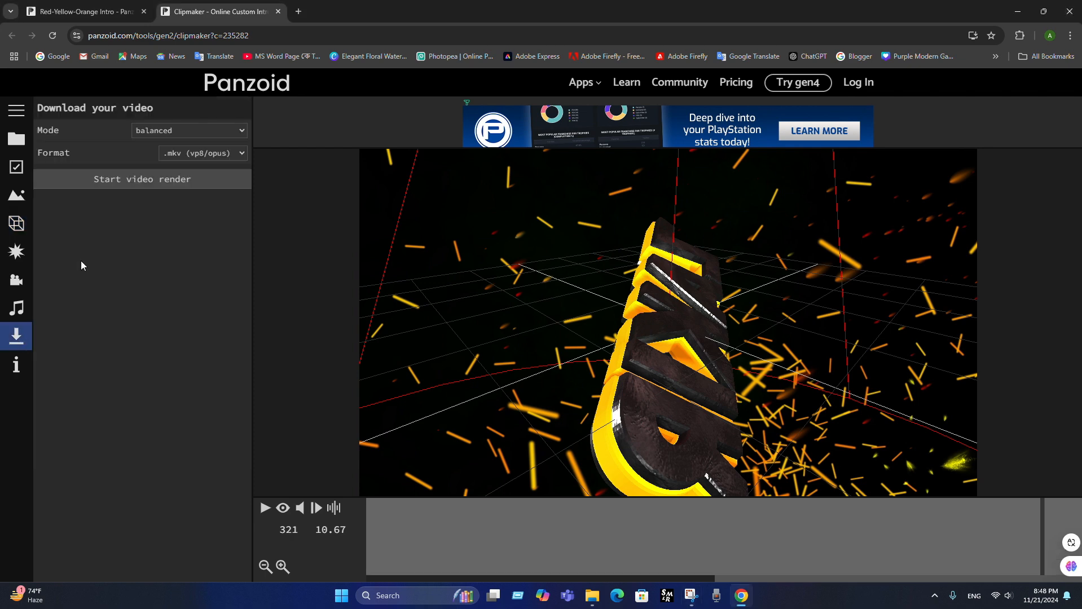
left_click(188, 134)
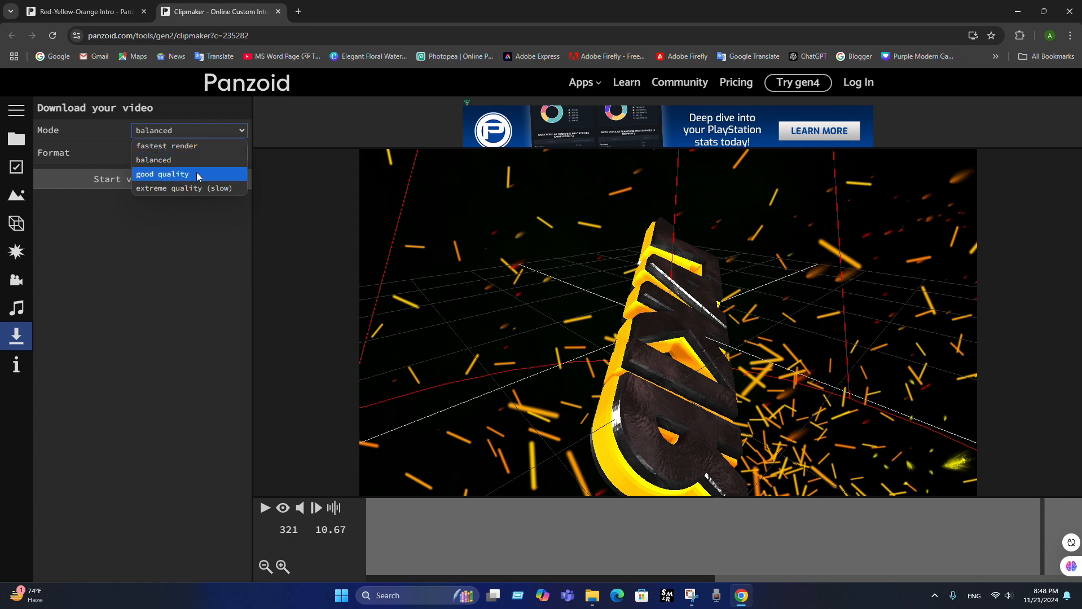
left_click(173, 160)
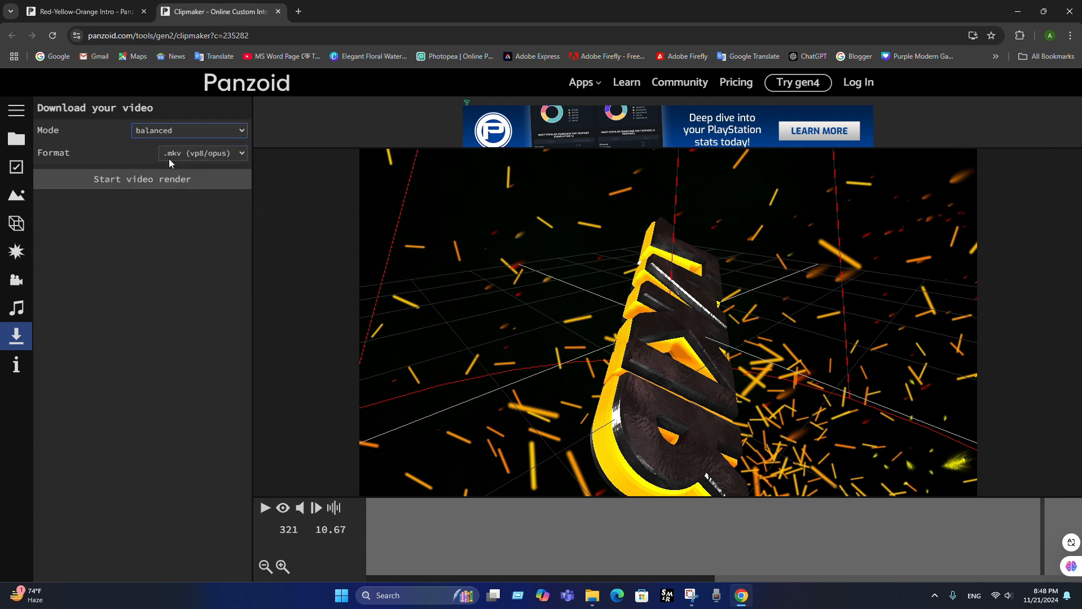
left_click(194, 156)
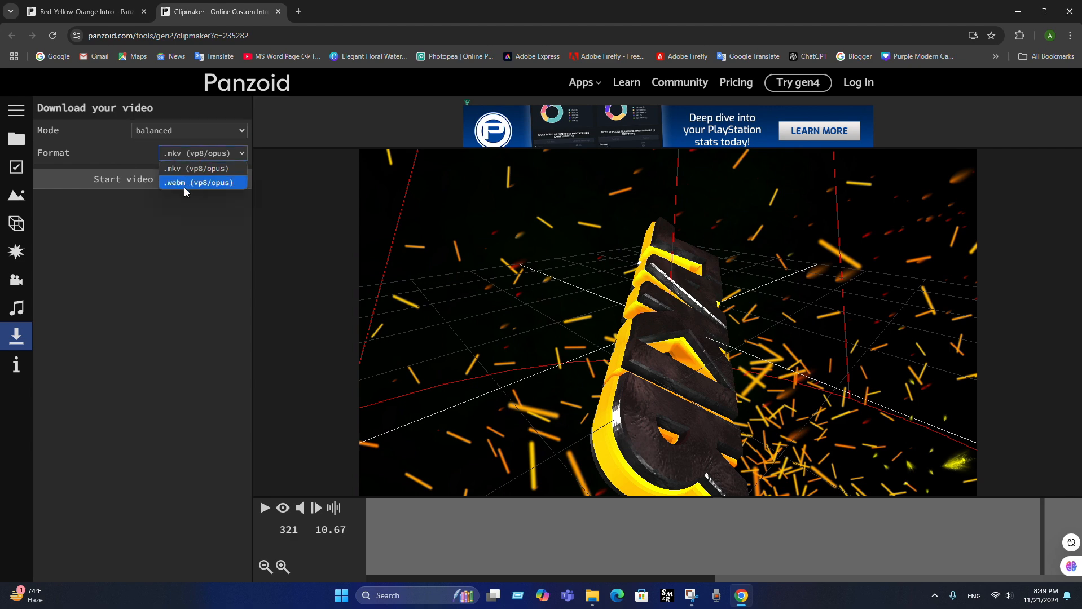
left_click(190, 168)
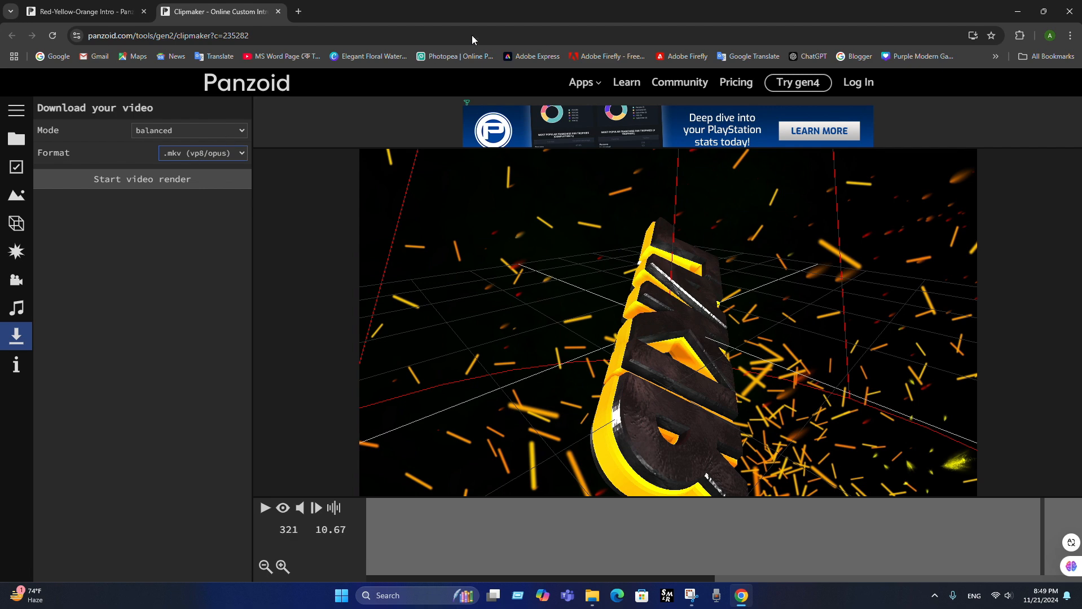
left_click(134, 182)
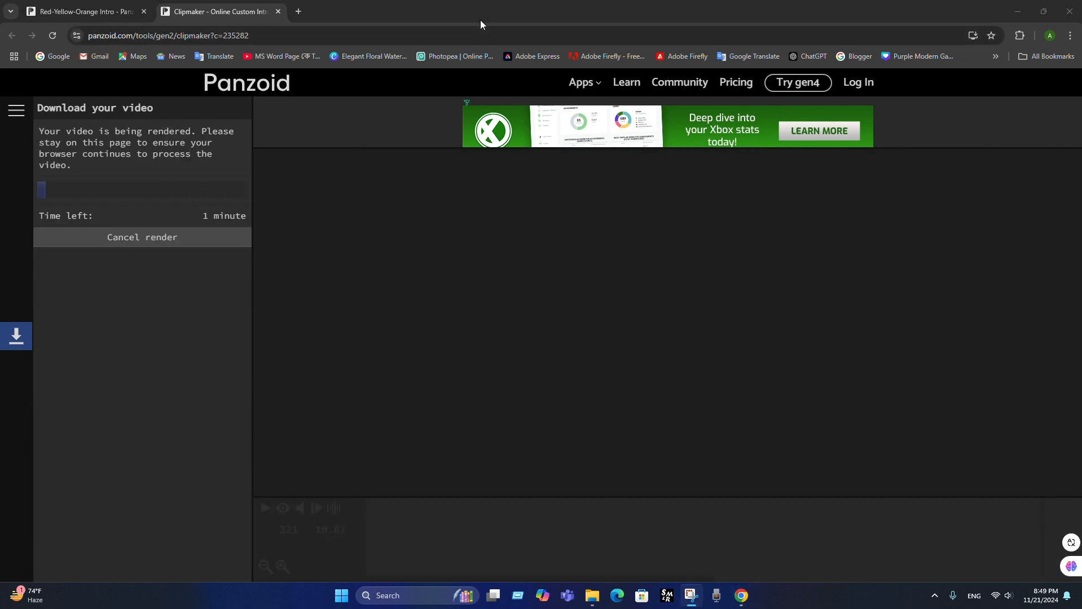
Cancel the running render and start it again in balanced mode with the .mkv (vp8/opus) format.
left_click(148, 245)
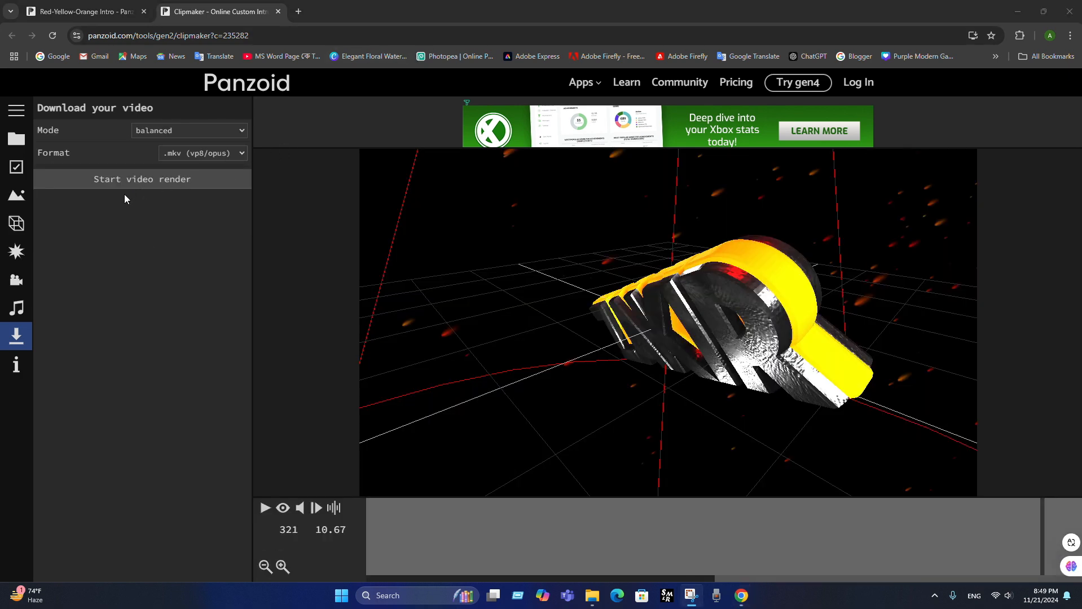
left_click(144, 180)
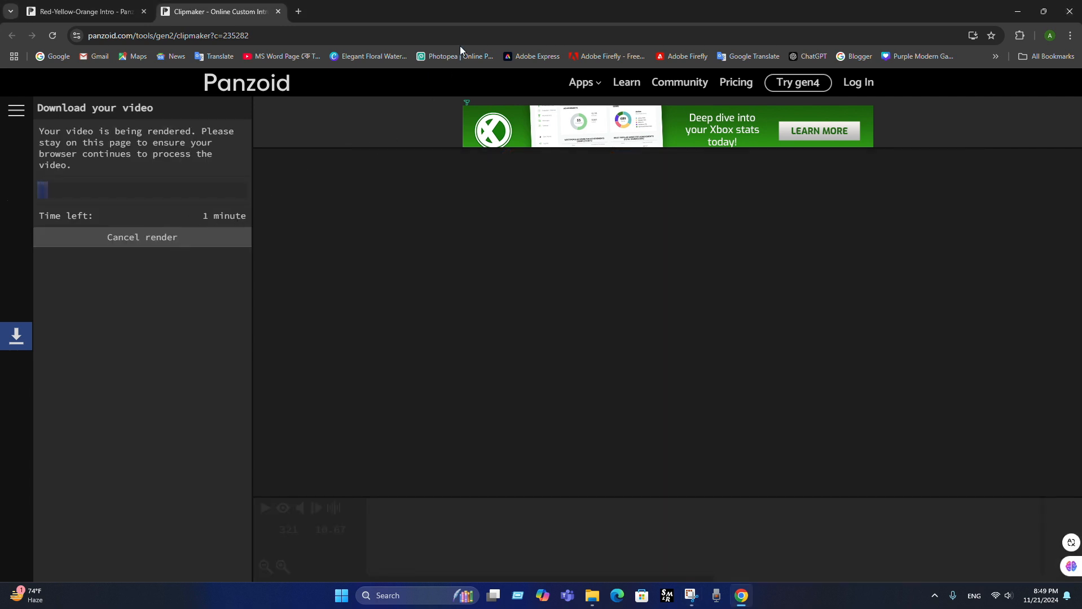
left_click(479, 22)
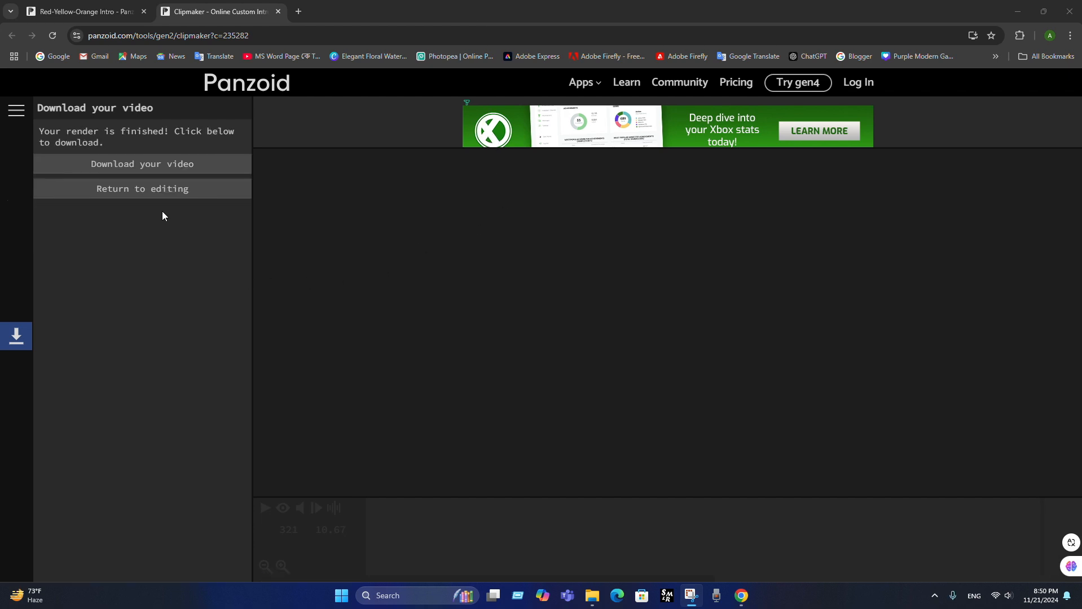
Download the finished render, open the downloaded video in Media Player and play it.
left_click(133, 165)
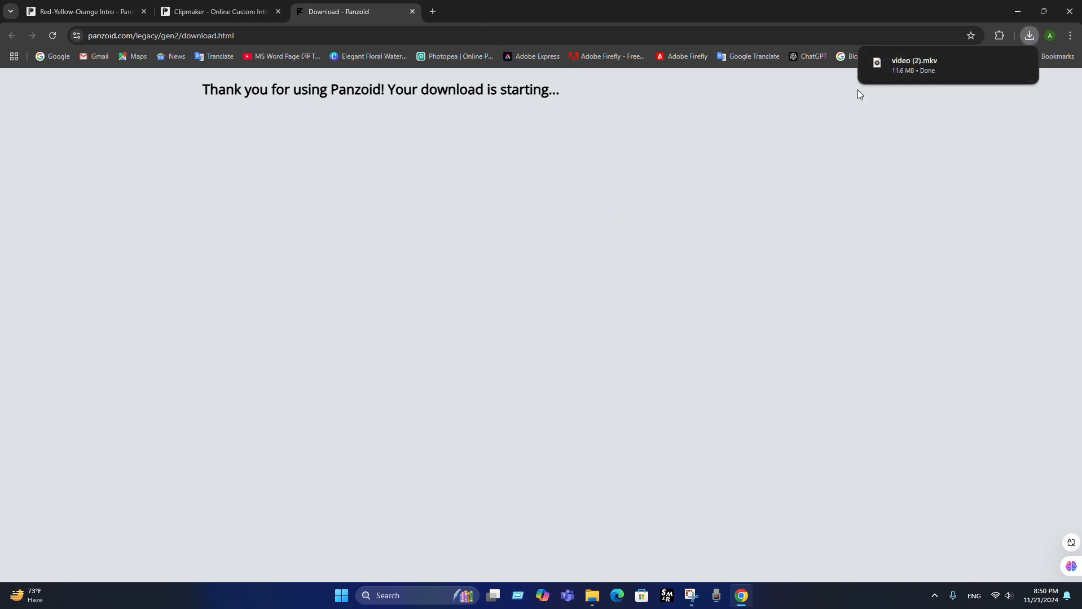
mouse_move(958, 75)
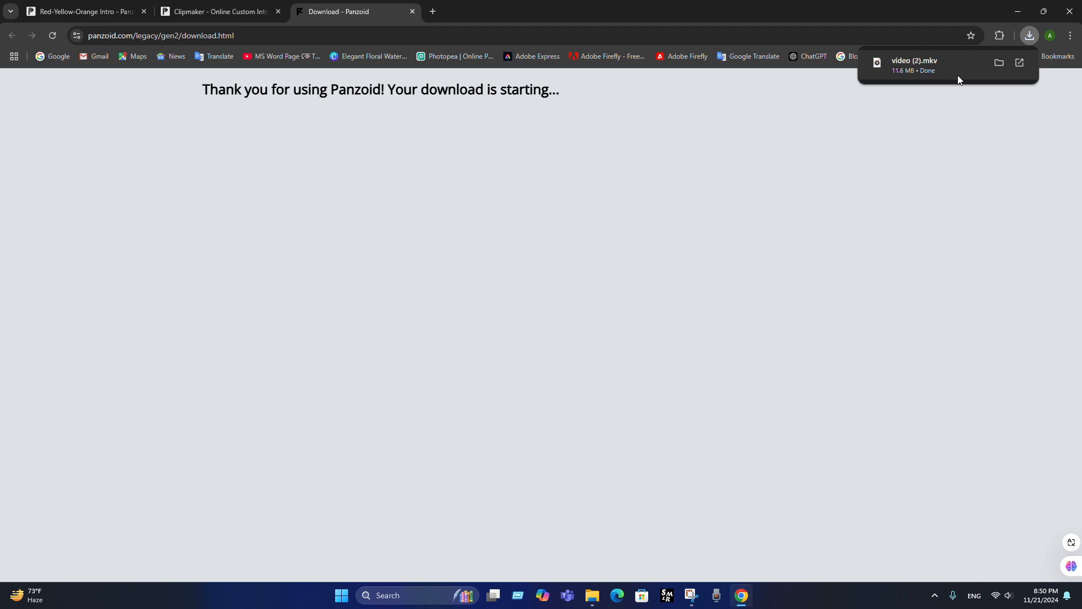
left_click(910, 61)
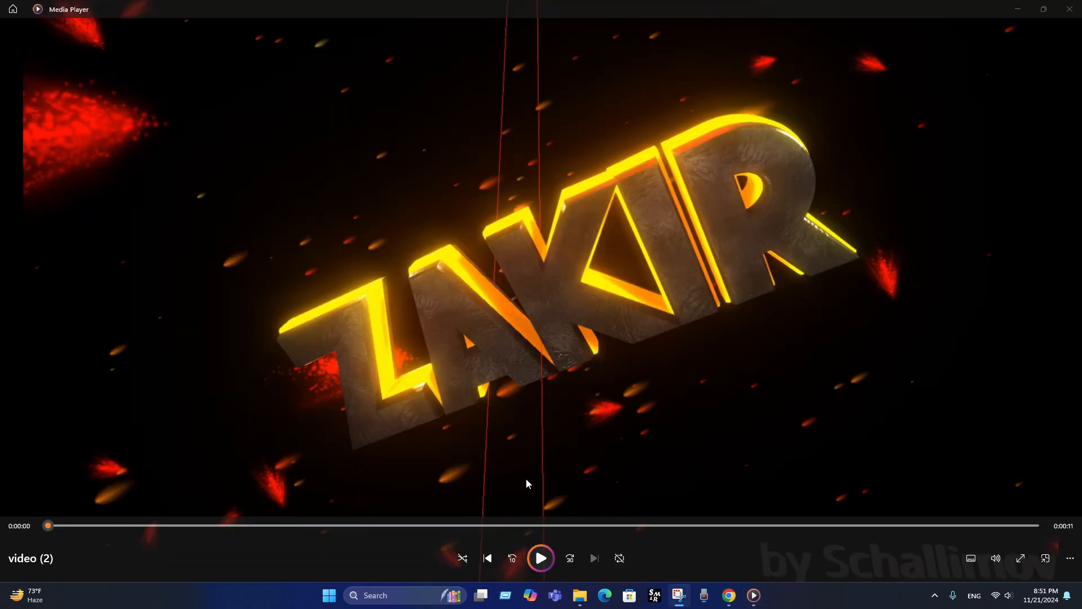
left_click(541, 559)
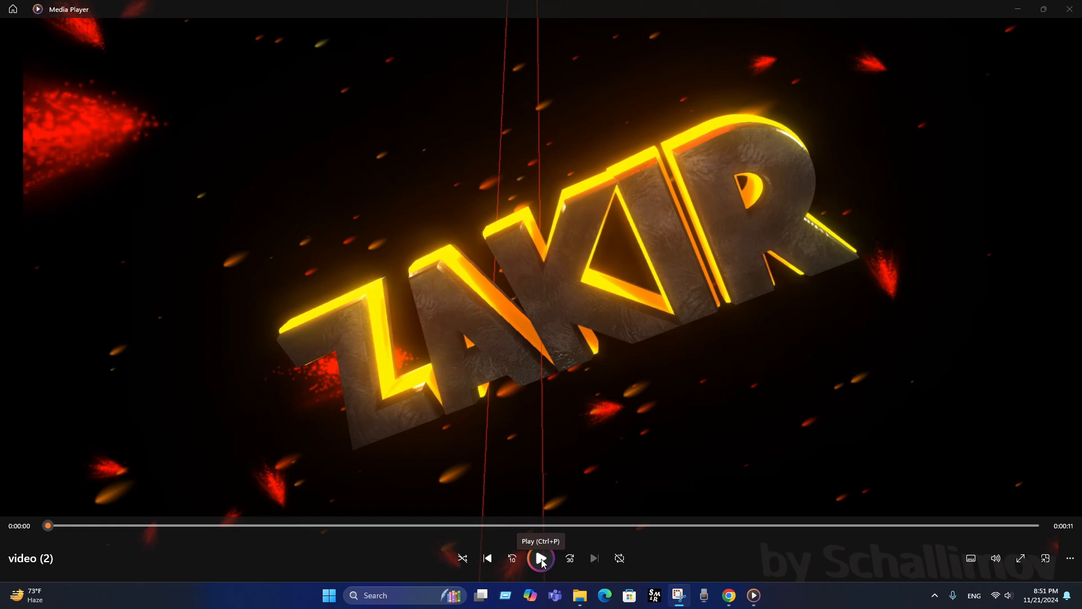
left_click(542, 560)
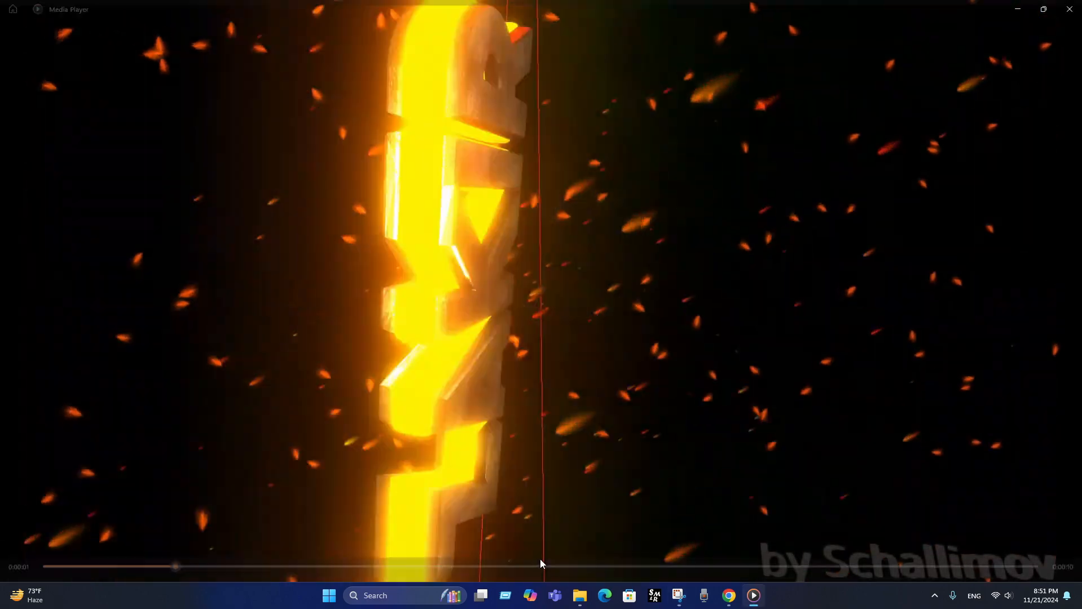